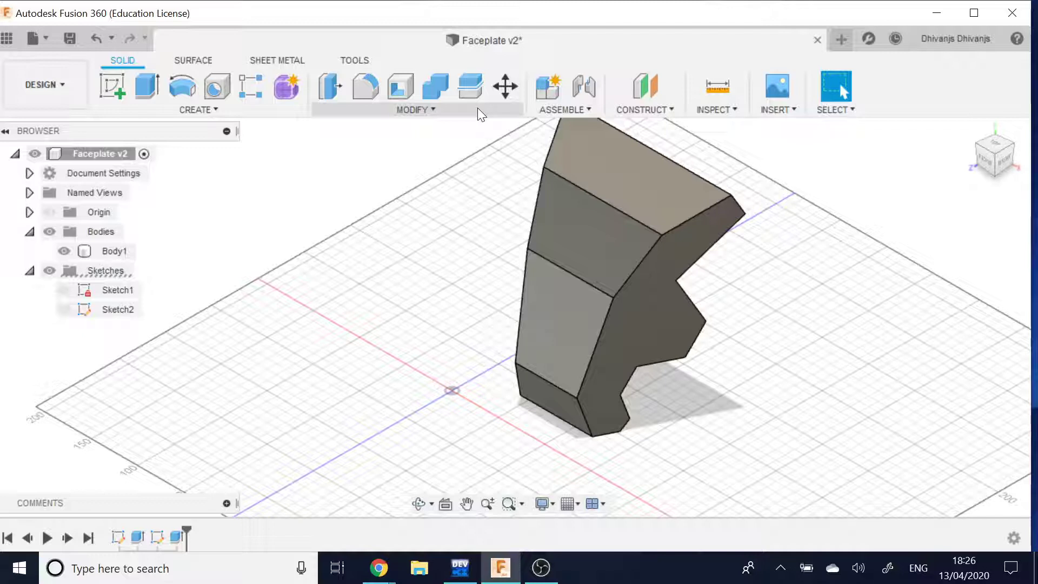
Step: Try a variable-radius fillet on the lower front face's side edge, 60 mm at its upper end and 25 mm at its lower end
{"action": "left_click", "coordinate": [602, 329]}
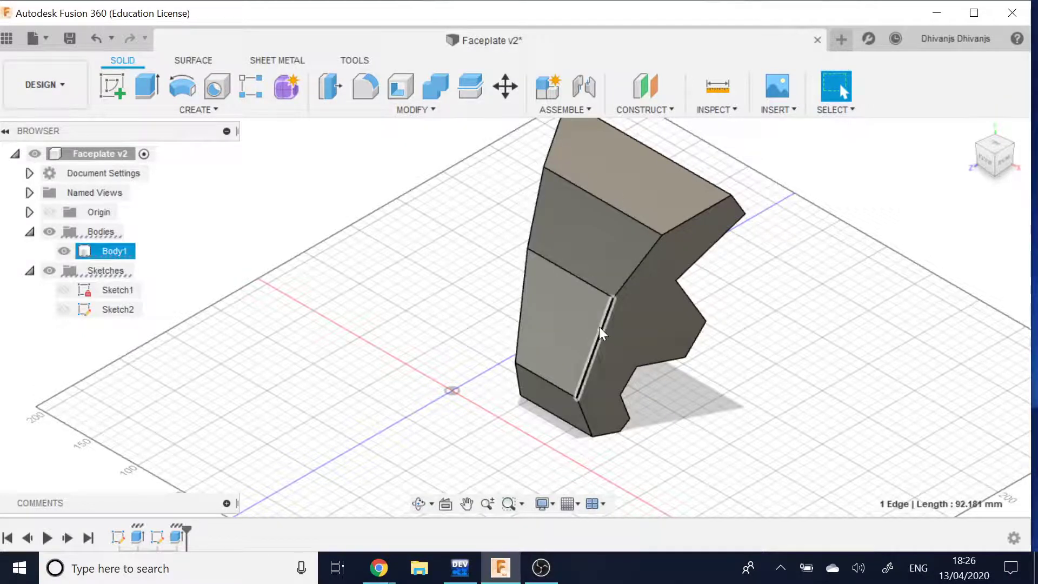
{"action": "key", "text": "f"}
{"action": "left_click", "coordinate": [836, 344]}
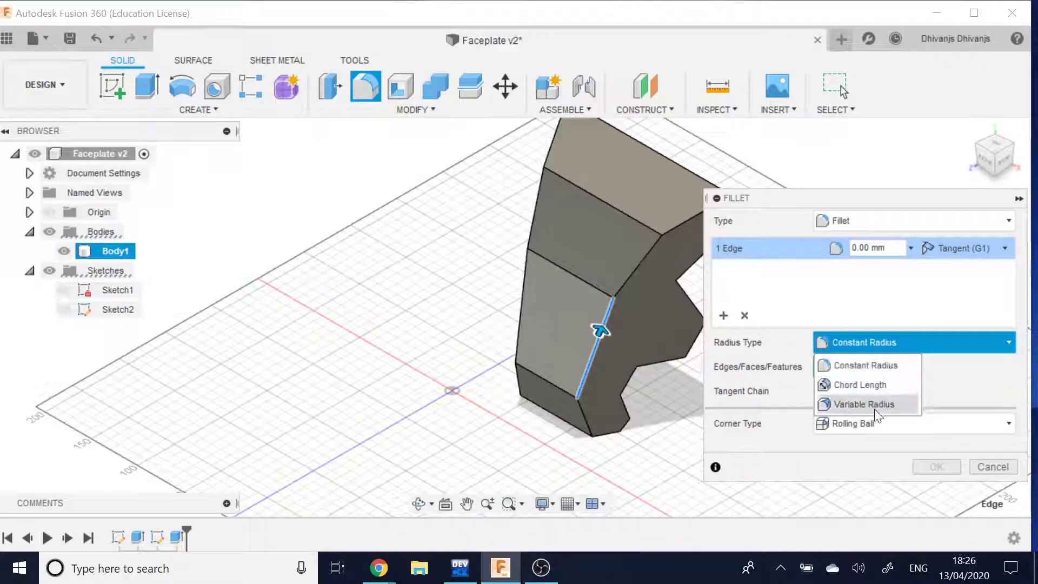
{"action": "left_click", "coordinate": [866, 405]}
{"action": "left_click_drag", "start_coordinate": [576, 407], "coordinate": [593, 376]}
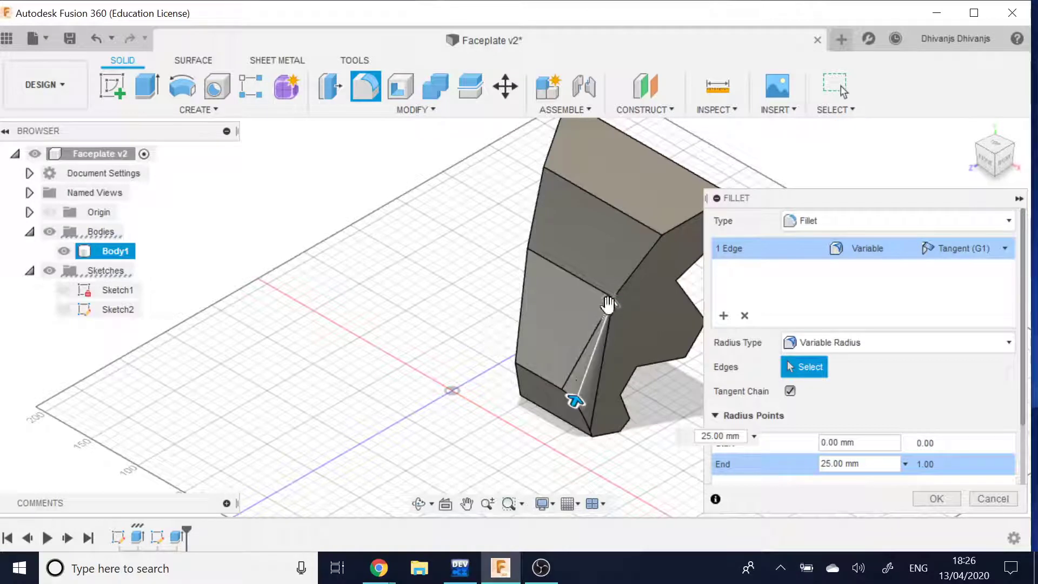
{"action": "left_click_drag", "start_coordinate": [609, 305], "coordinate": [615, 297]}
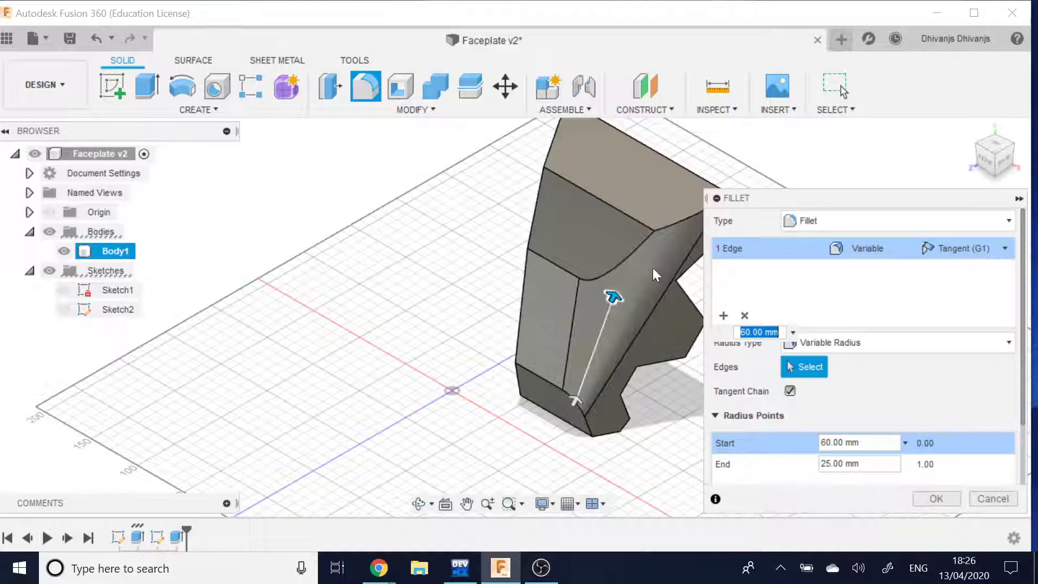
{"action": "left_click", "coordinate": [998, 500]}
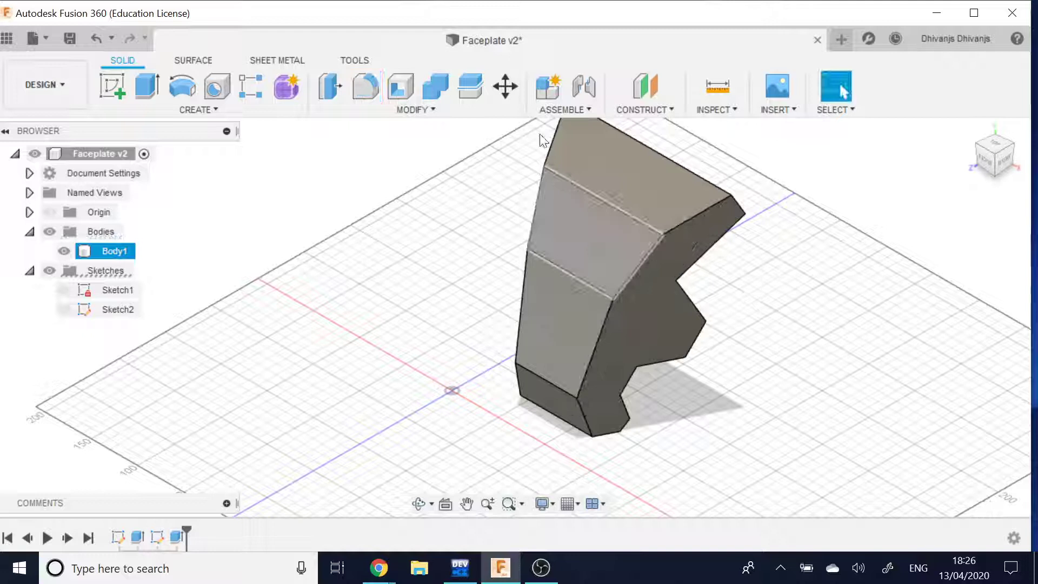
Step: Try a two-distance chamfer on the lower front face's side edge, with distances of 10 mm and 20 mm
{"action": "left_click", "coordinate": [486, 114]}
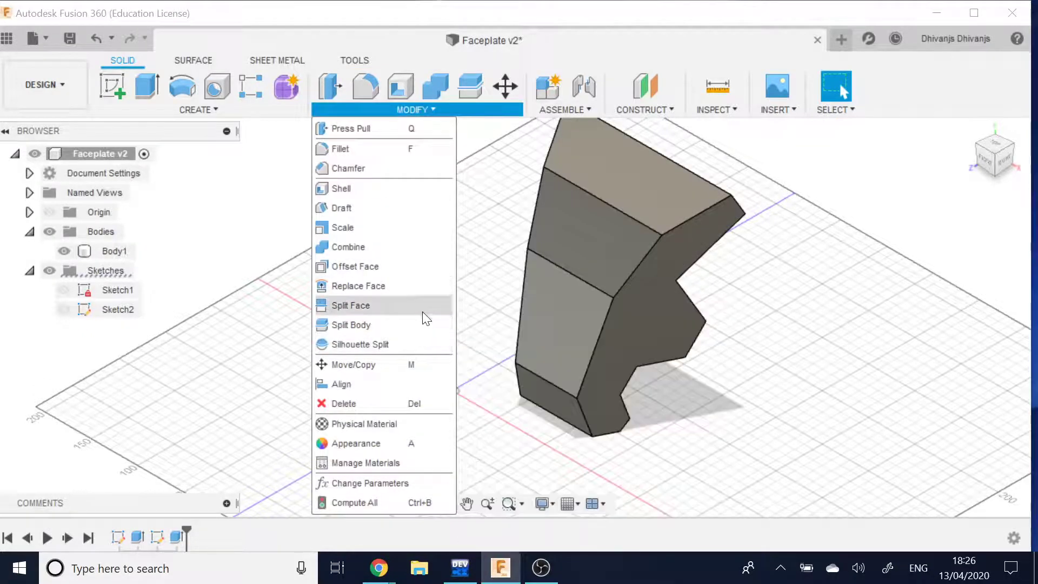
{"action": "left_click", "coordinate": [398, 171]}
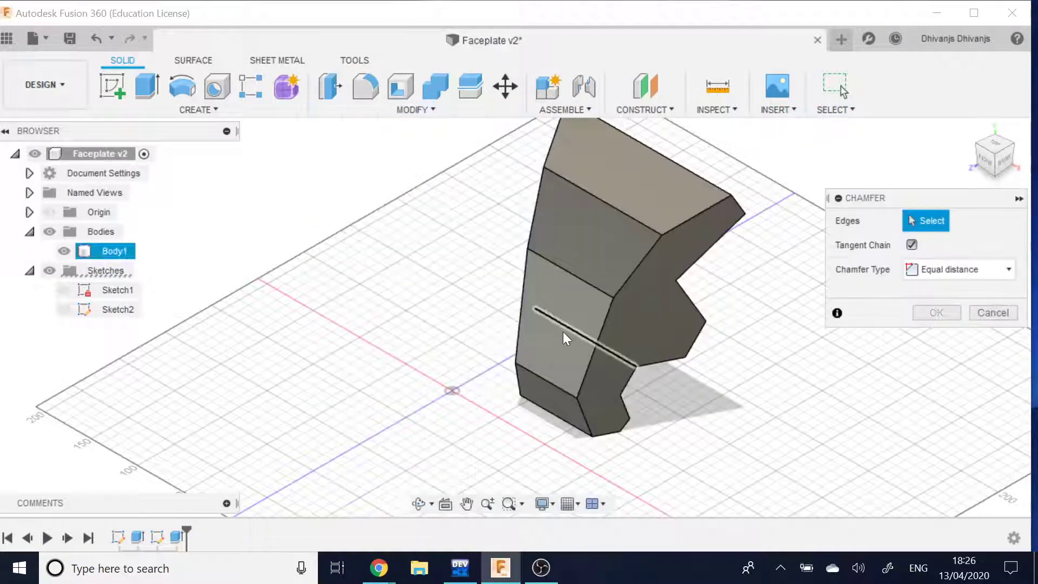
{"action": "left_click", "coordinate": [603, 333]}
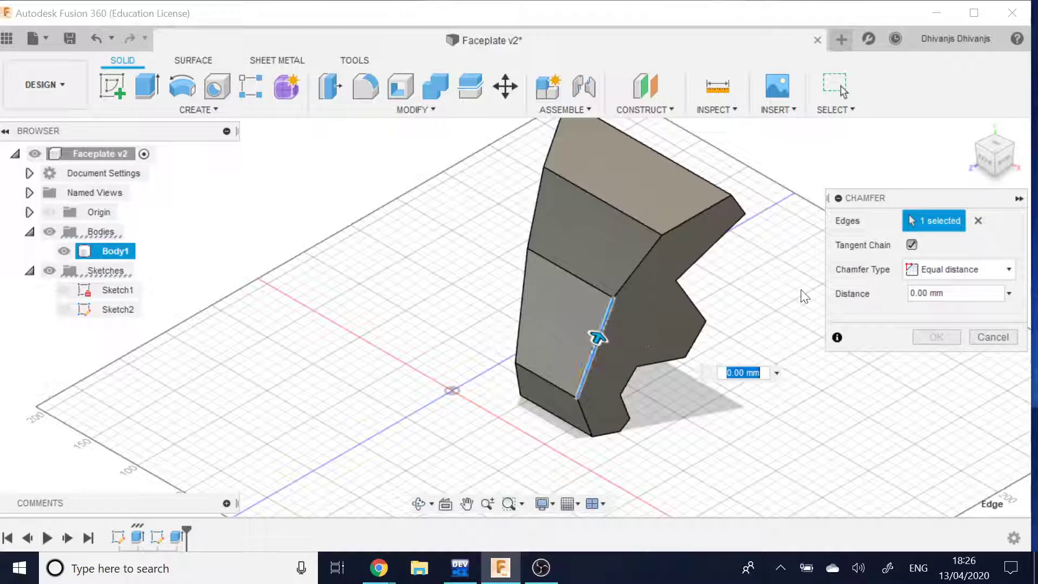
{"action": "left_click", "coordinate": [920, 270]}
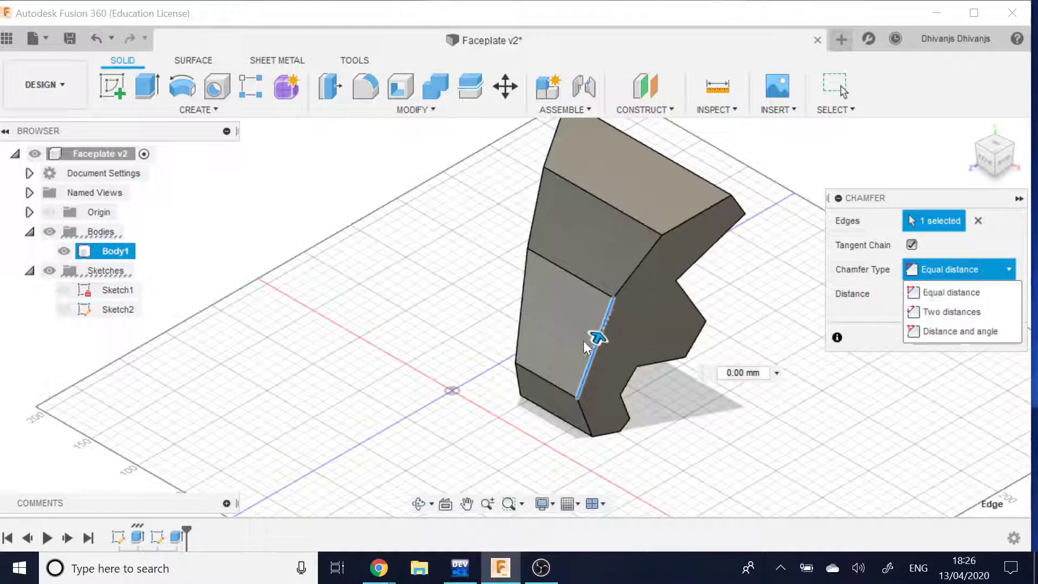
{"action": "mouse_move", "coordinate": [597, 339]}
{"action": "left_mouse_down"}
{"action": "mouse_move", "coordinate": [602, 325]}
{"action": "mouse_move", "coordinate": [593, 349]}
{"action": "left_mouse_up"}
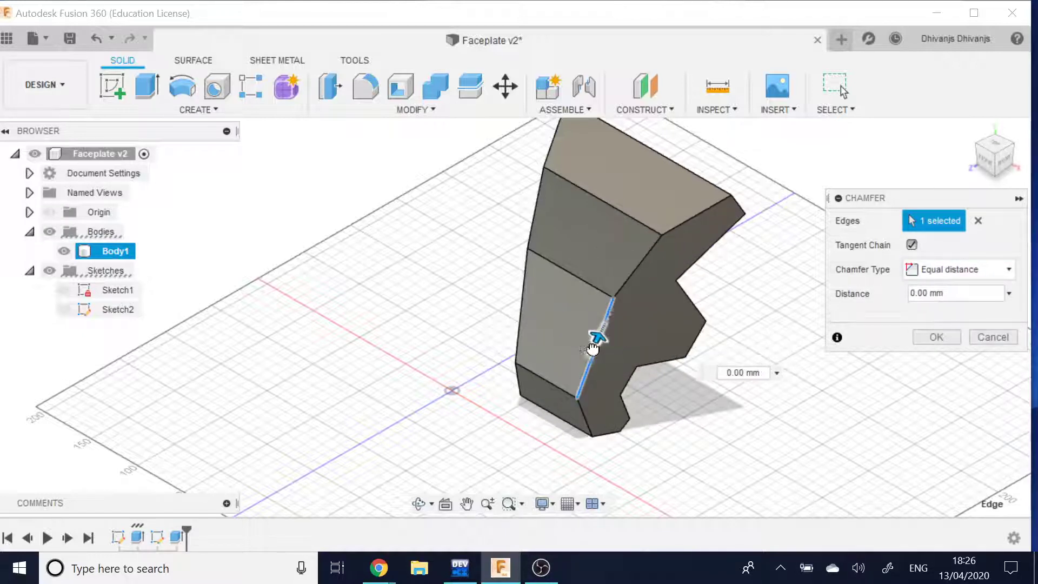
{"action": "left_click", "coordinate": [925, 270]}
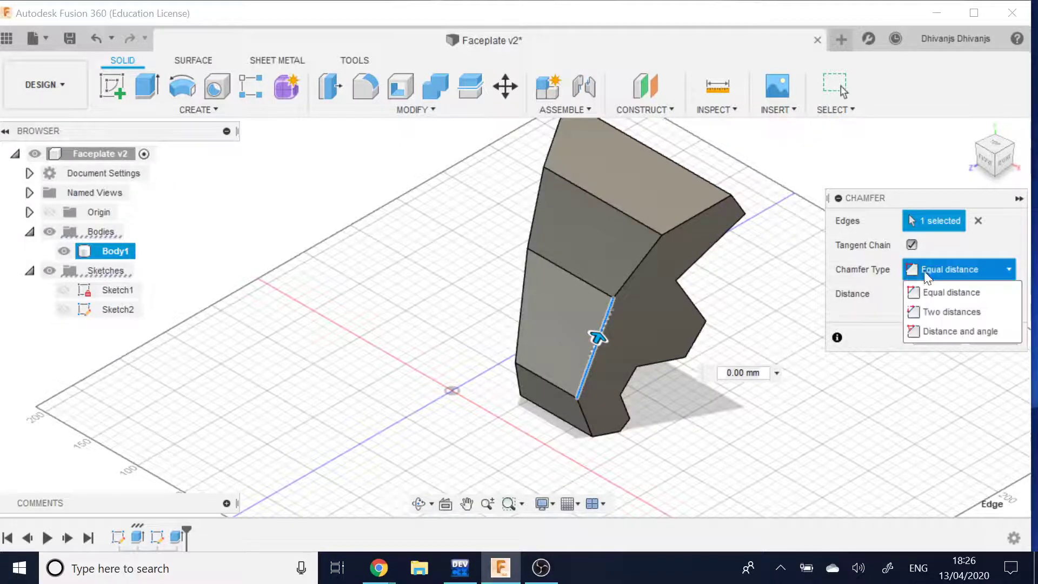
{"action": "left_click", "coordinate": [950, 310]}
{"action": "mouse_move", "coordinate": [598, 338]}
{"action": "left_mouse_down"}
{"action": "mouse_move", "coordinate": [591, 331]}
{"action": "mouse_move", "coordinate": [610, 338]}
{"action": "mouse_move", "coordinate": [588, 336]}
{"action": "left_mouse_up"}
{"action": "middle_click_drag", "start_coordinate": [717, 453], "coordinate": [617, 433], "text": "shift"}
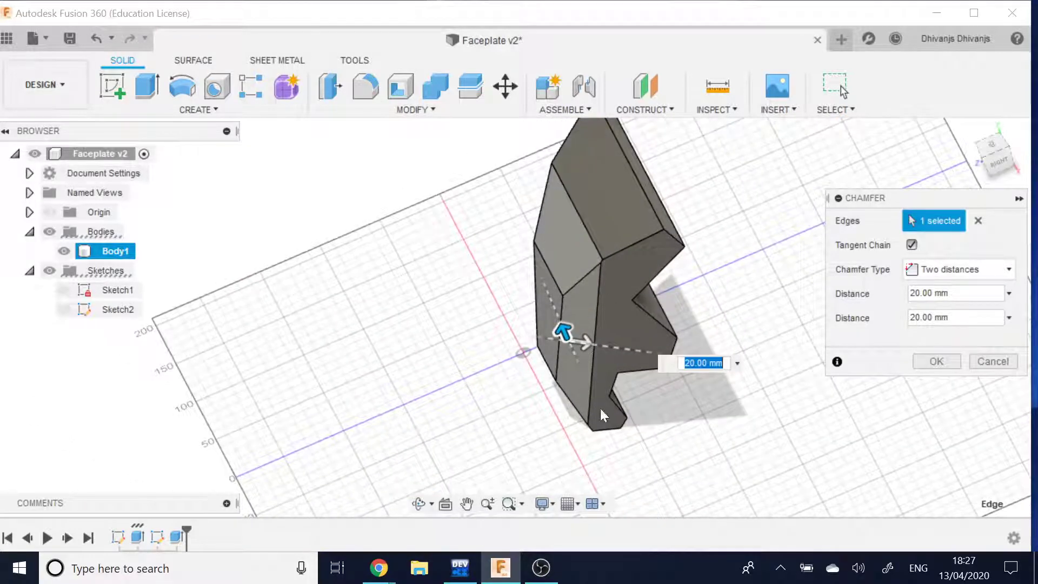
{"action": "mouse_move", "coordinate": [584, 342]}
{"action": "left_mouse_down"}
{"action": "mouse_move", "coordinate": [598, 343]}
{"action": "mouse_move", "coordinate": [572, 345]}
{"action": "left_mouse_up"}
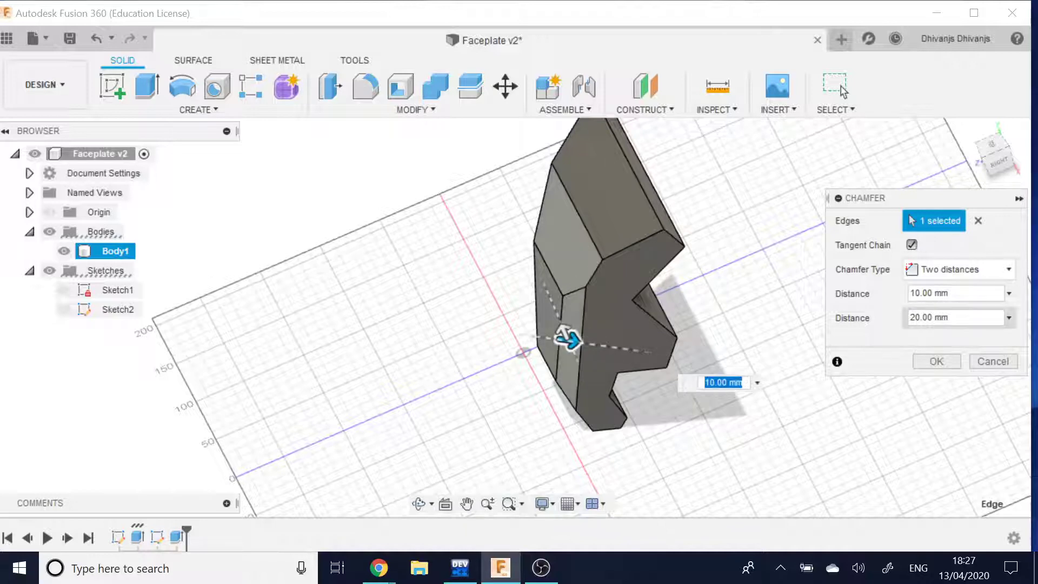
Step: Try the chamfer as distance and angle with 10 mm and 64.2 degrees, then discard it
{"action": "left_click", "coordinate": [955, 270]}
{"action": "left_click", "coordinate": [953, 331]}
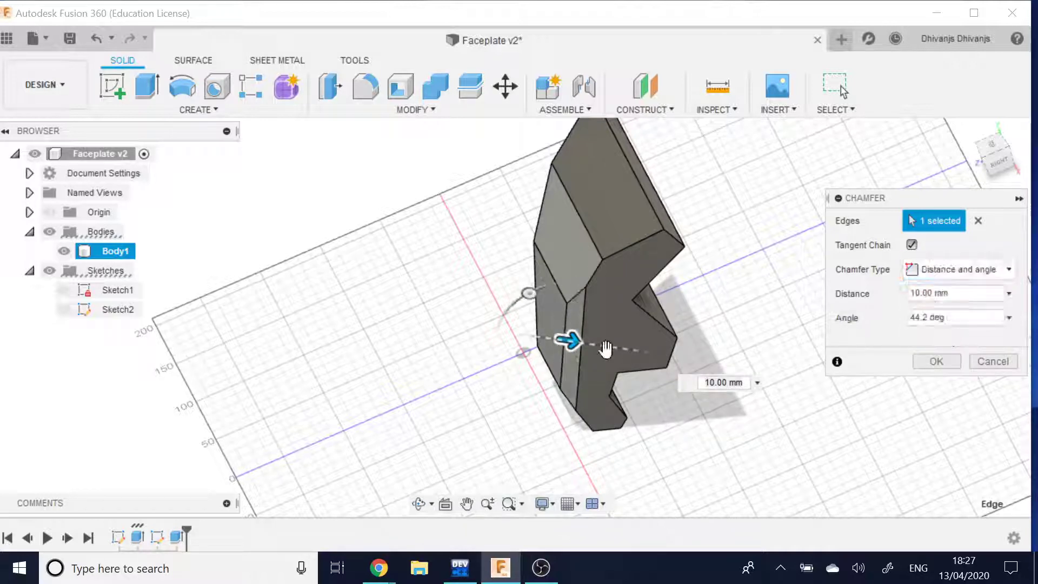
{"action": "left_click_drag", "start_coordinate": [536, 295], "coordinate": [552, 272]}
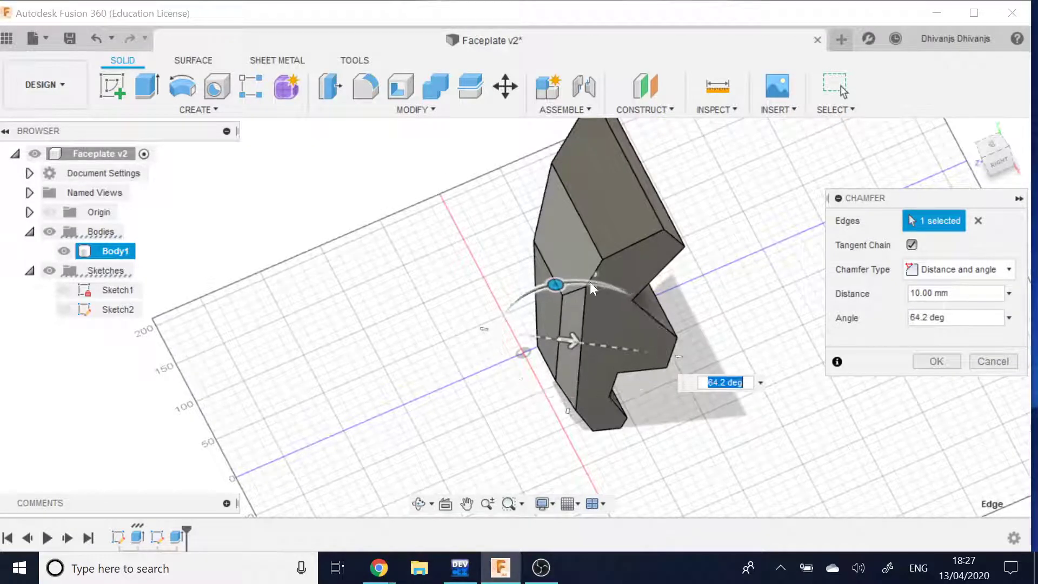
{"action": "left_click", "coordinate": [989, 359]}
{"action": "middle_click_drag", "start_coordinate": [851, 301], "coordinate": [878, 274], "text": "shift"}
{"action": "left_click", "coordinate": [576, 370]}
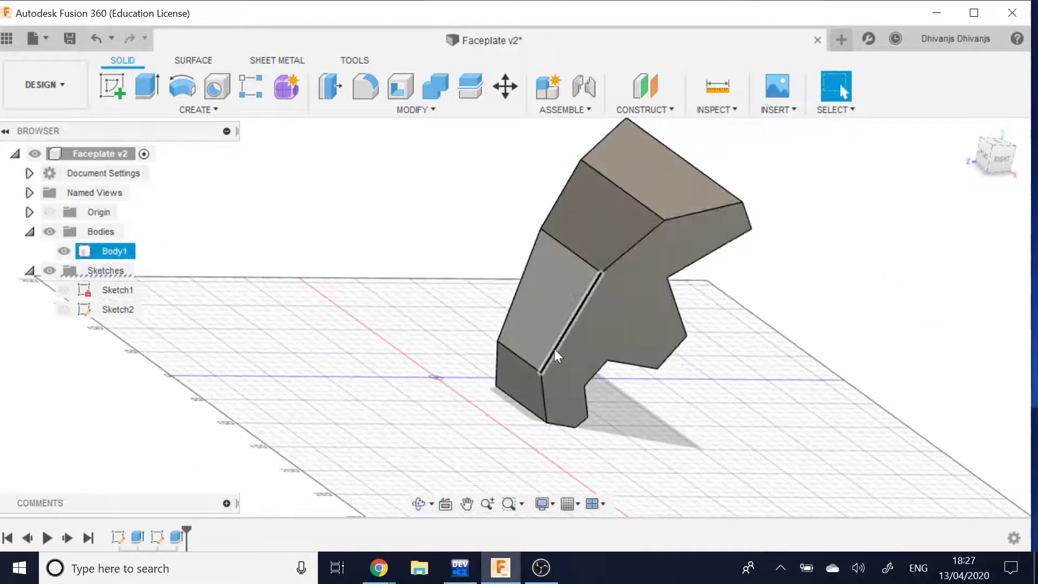
{"action": "left_click", "coordinate": [468, 400]}
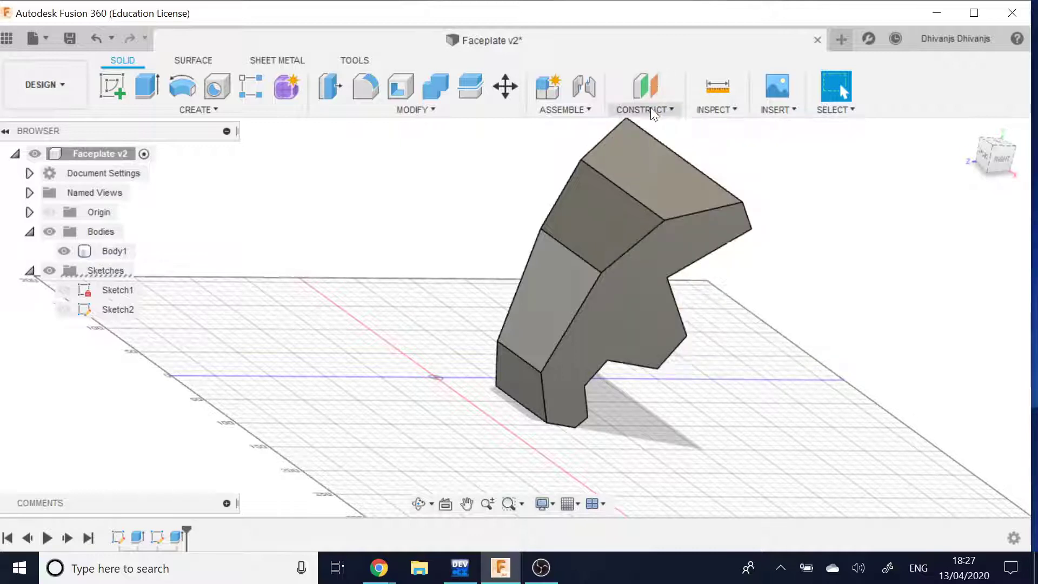
Step: Create a construction plane offset 141.148 mm from the XZ plane, level with the corner where the two front faces meet the side
{"action": "left_click", "coordinate": [651, 110]}
{"action": "left_click", "coordinate": [652, 129]}
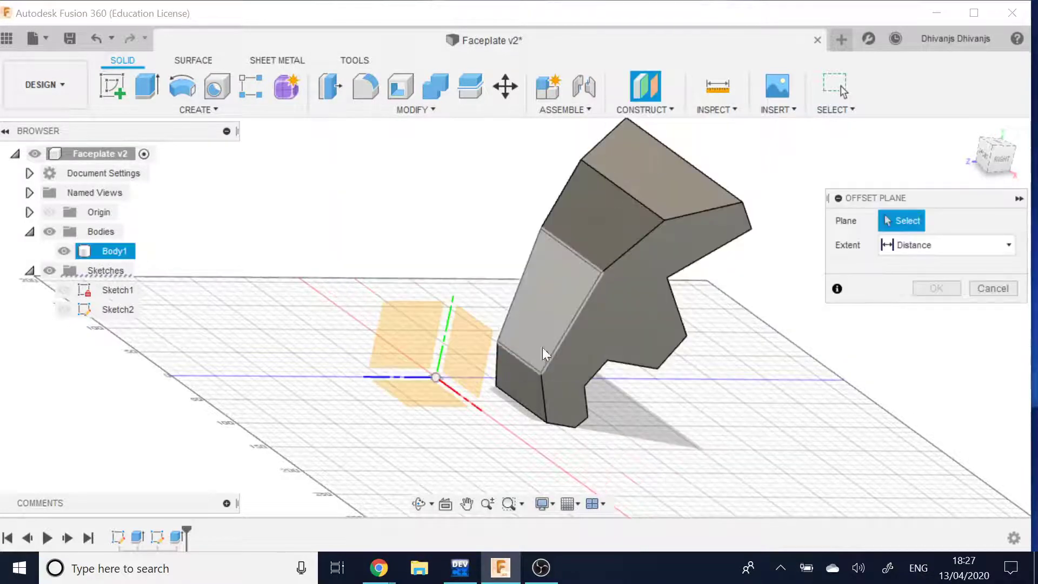
{"action": "left_click", "coordinate": [420, 394]}
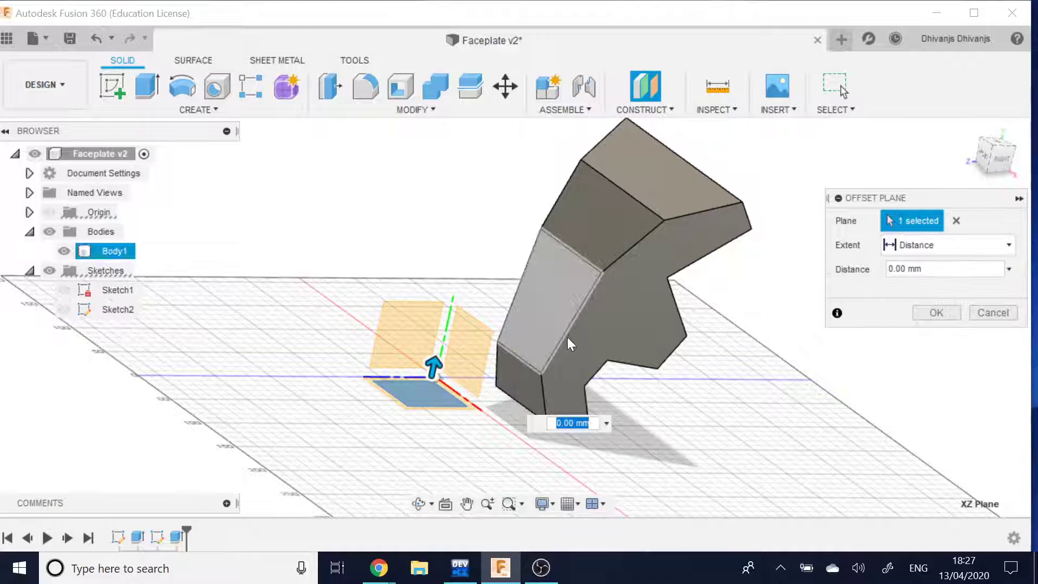
{"action": "left_click", "coordinate": [598, 275]}
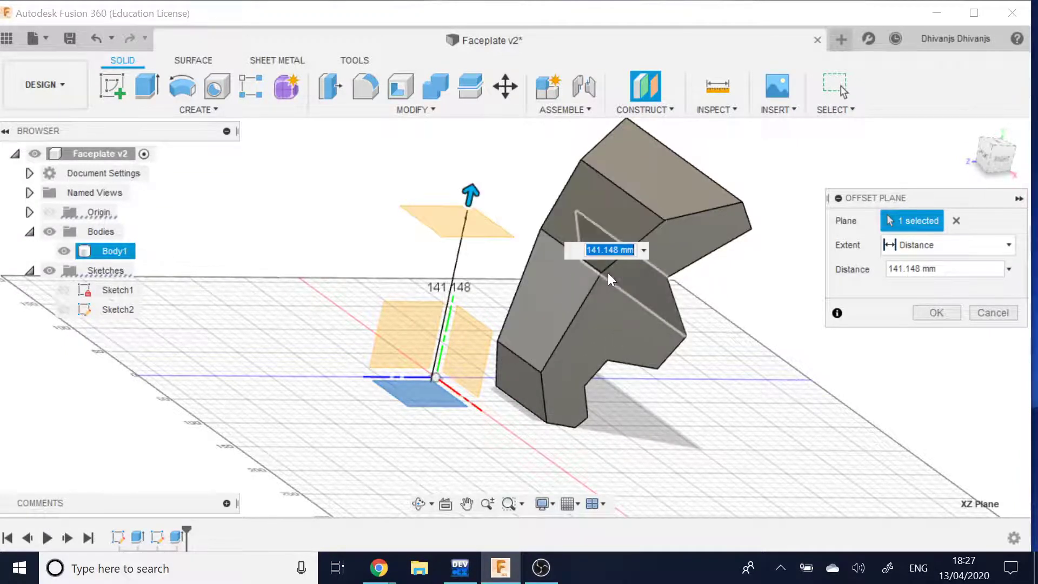
{"action": "left_click", "coordinate": [945, 311]}
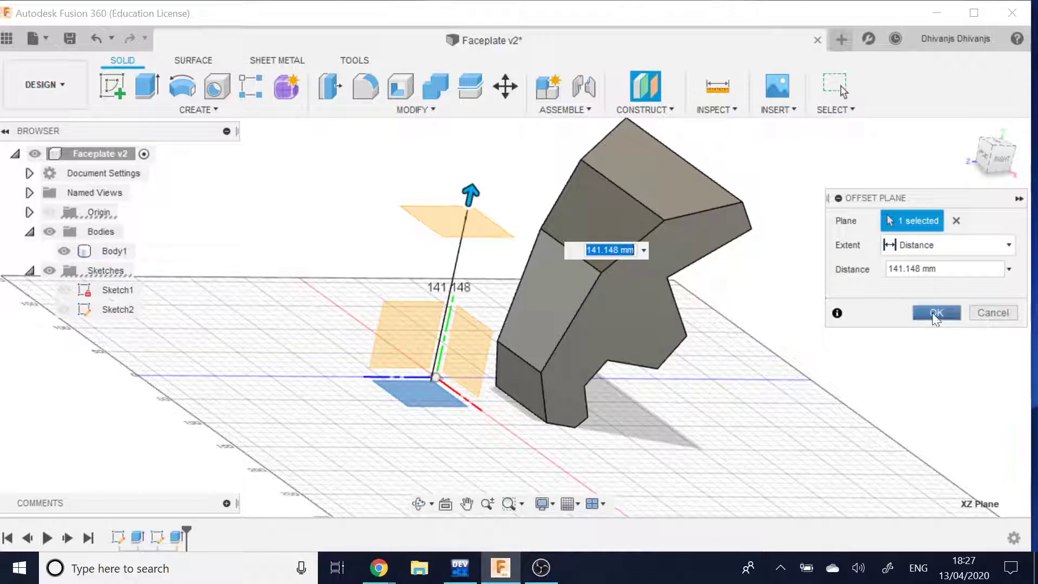
Step: Start a sketch on the new offset plane and turn on Slice to expose the body's cross-section
{"action": "left_click", "coordinate": [459, 221]}
{"action": "left_click", "coordinate": [116, 86]}
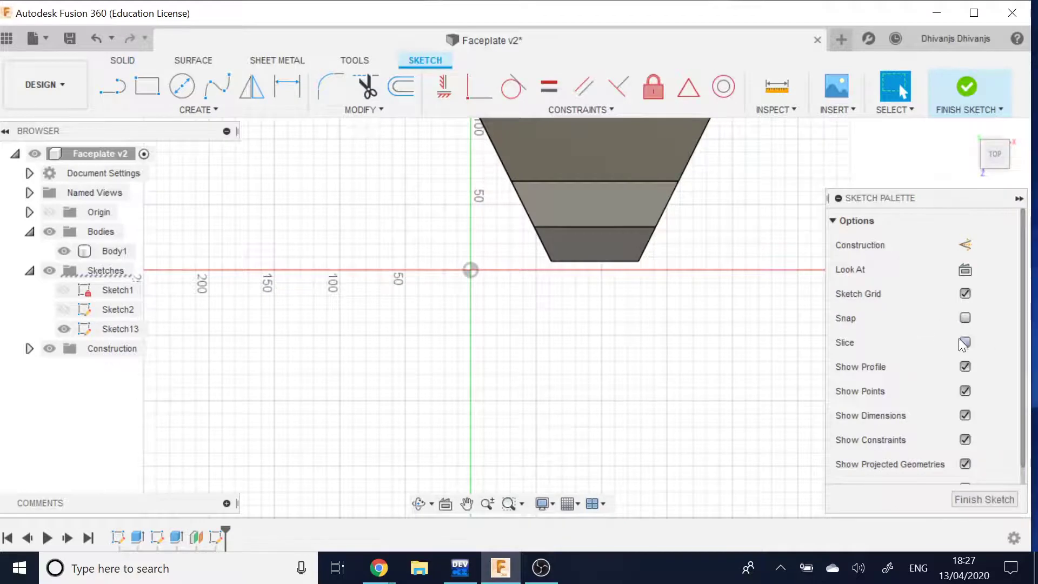
{"action": "left_click", "coordinate": [965, 342]}
{"action": "mouse_move", "coordinate": [739, 244]}
{"action": "middle_mouse_down", "text": "shift"}
{"action": "mouse_move", "coordinate": [719, 254]}
{"action": "mouse_move", "coordinate": [698, 198]}
{"action": "middle_mouse_up", "text": "shift"}
{"action": "left_click", "coordinate": [624, 292]}
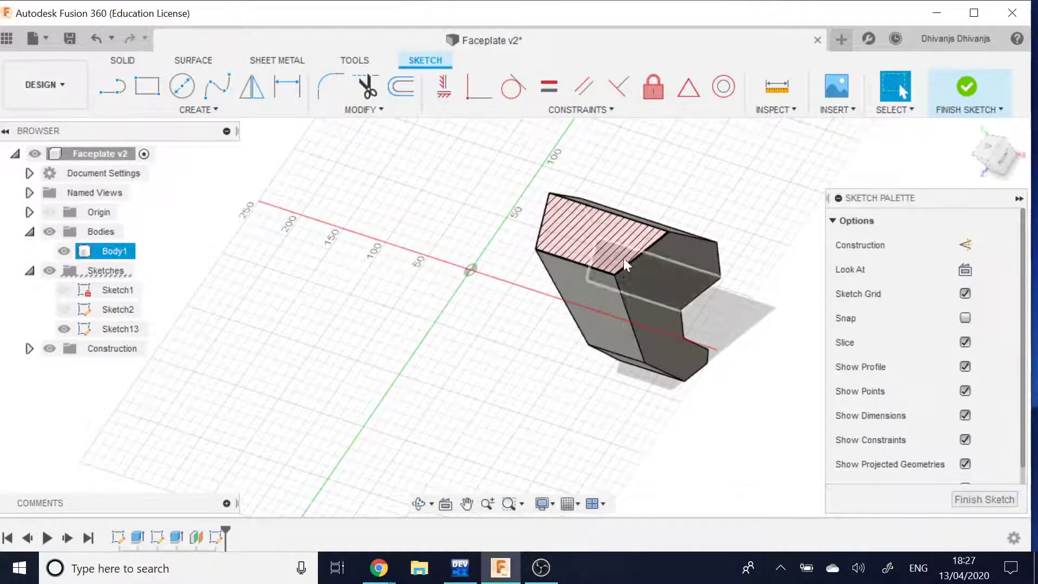
{"action": "left_click", "coordinate": [719, 190]}
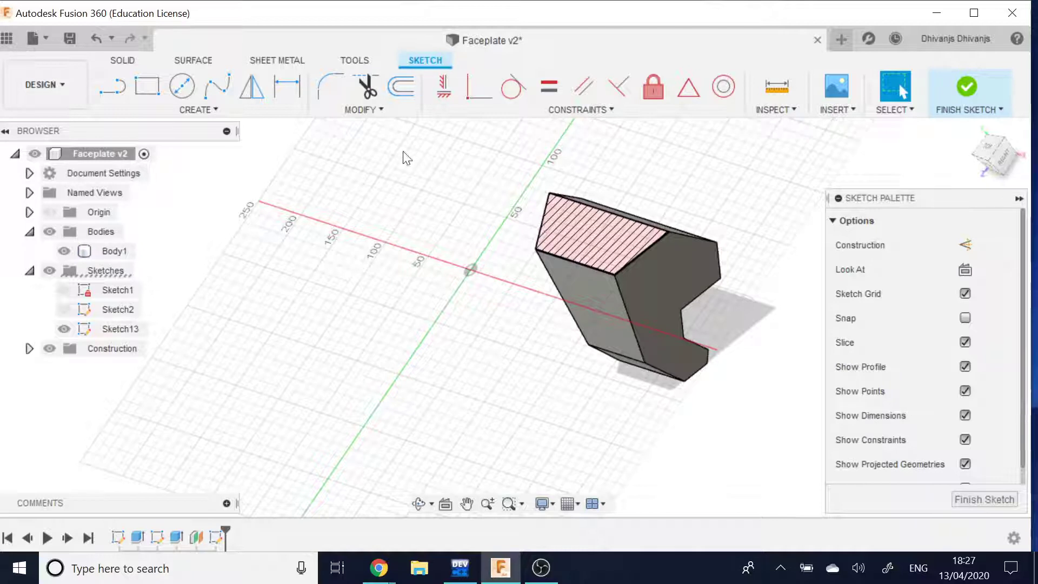
{"action": "left_click", "coordinate": [123, 92]}
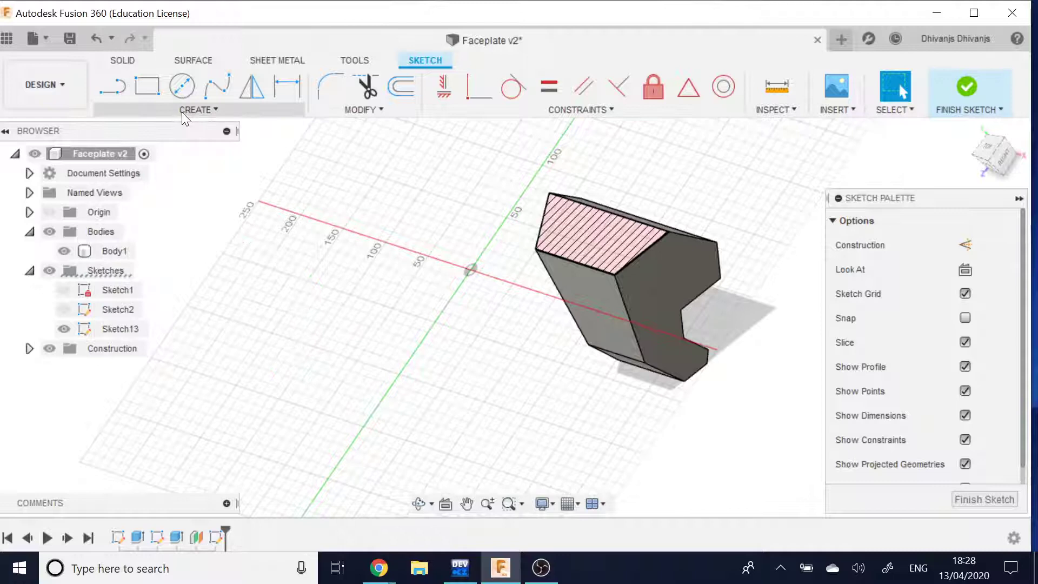
{"action": "left_click", "coordinate": [109, 89]}
{"action": "left_click", "coordinate": [988, 153]}
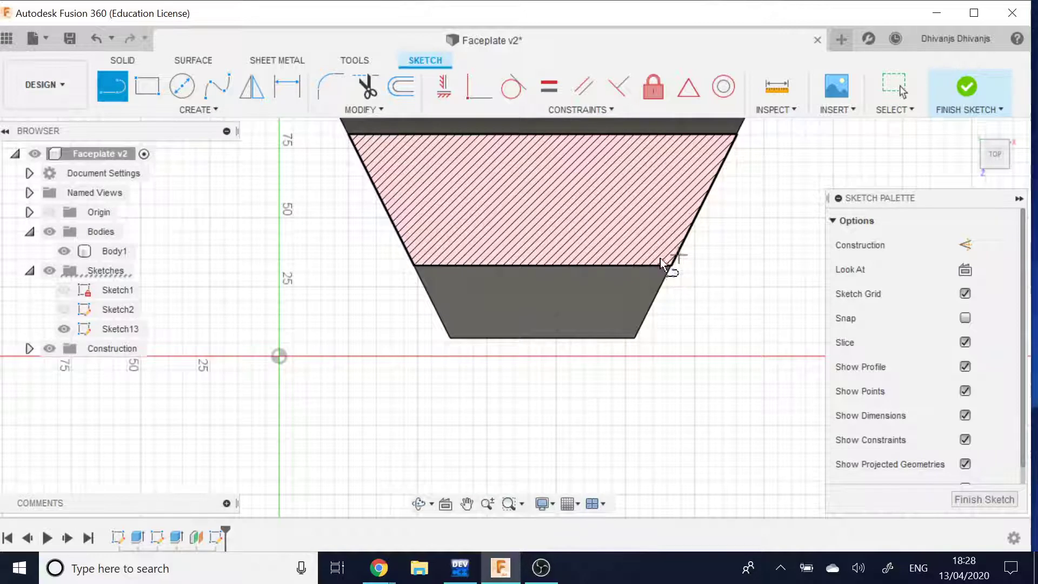
{"action": "scroll", "coordinate": [674, 273], "scroll_direction": "up", "scroll_amount": 3}
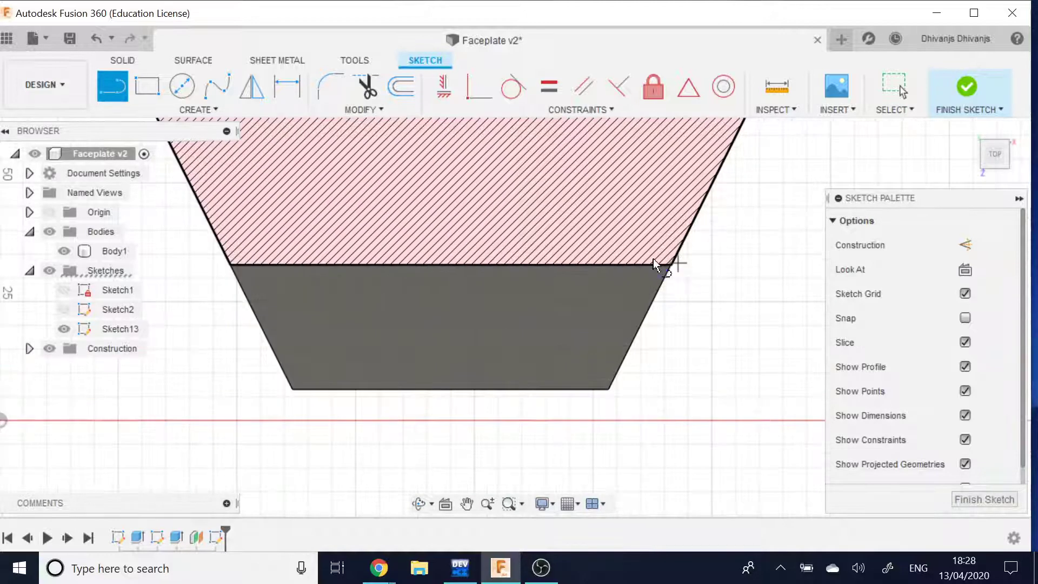
{"action": "scroll", "coordinate": [551, 290], "scroll_direction": "down", "scroll_amount": 4}
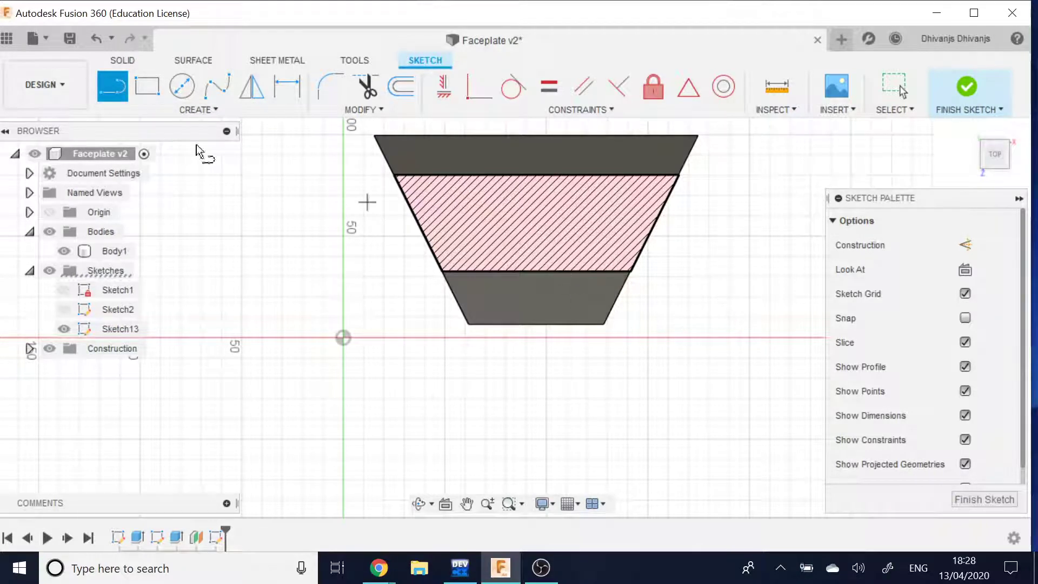
{"action": "key", "text": "Escape"}
Step: Include the shared edge between the two front faces in the sketch as 3D geometry
{"action": "middle_click_drag", "start_coordinate": [769, 297], "coordinate": [720, 283], "text": "shift"}
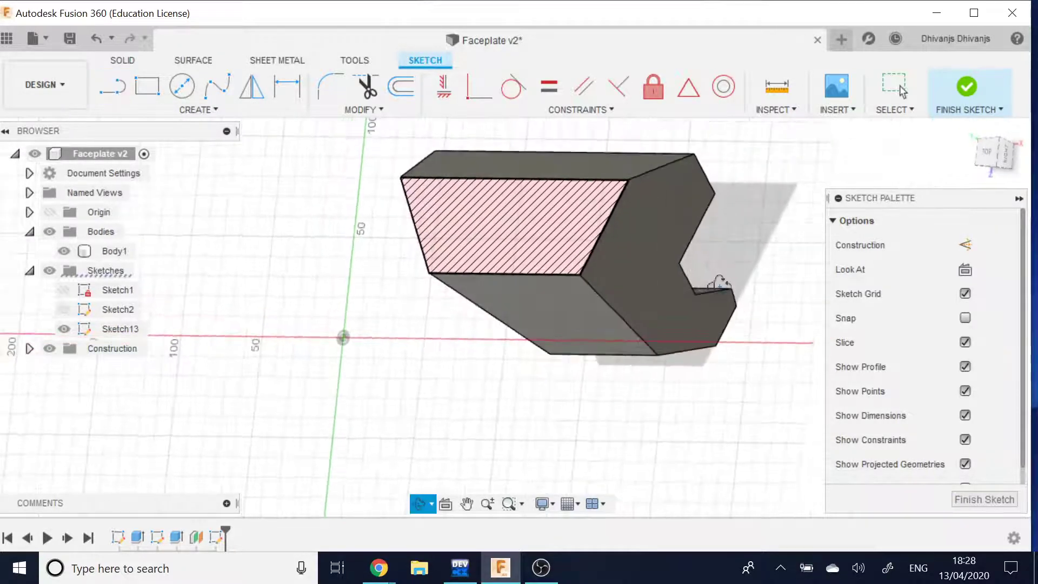
{"action": "left_click", "coordinate": [263, 110]}
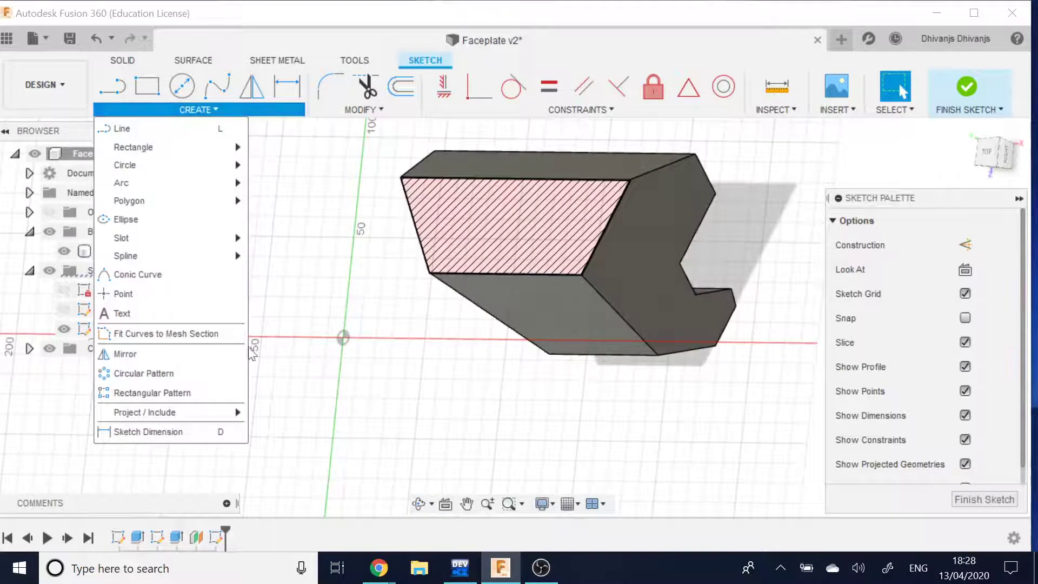
{"action": "mouse_move", "coordinate": [191, 412]}
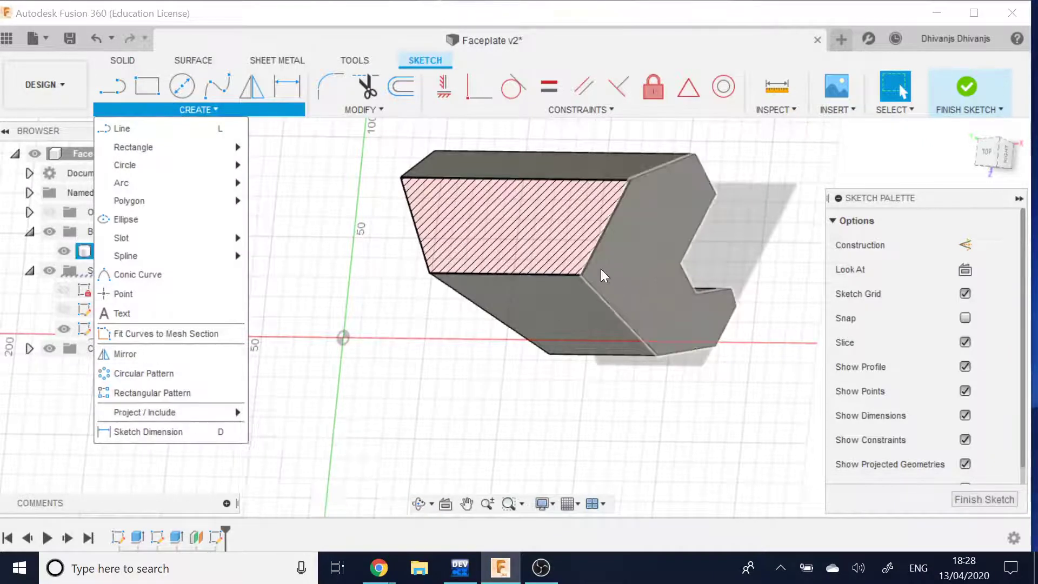
{"action": "left_click", "coordinate": [582, 274]}
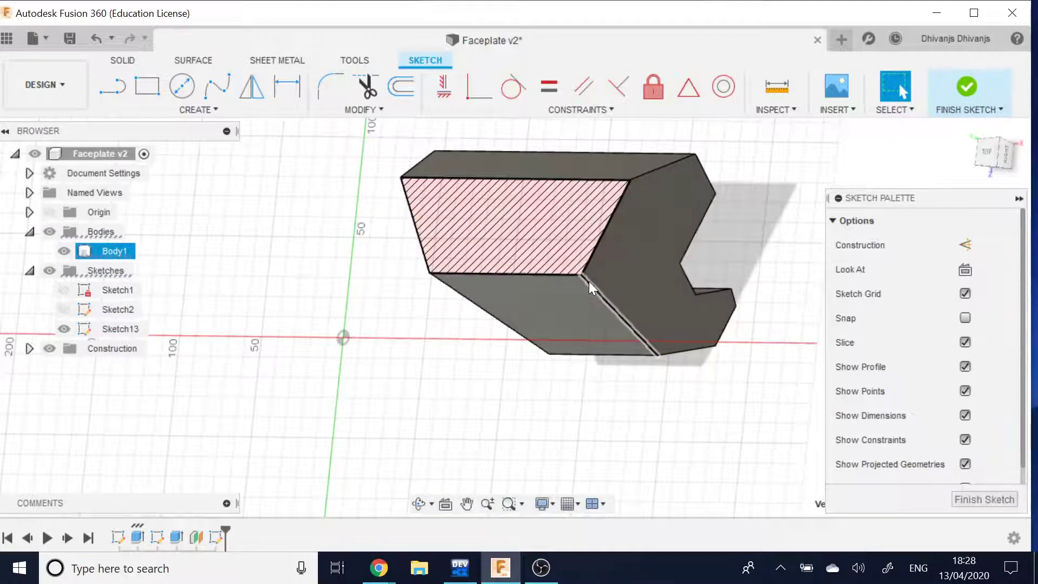
{"action": "left_click", "coordinate": [582, 275]}
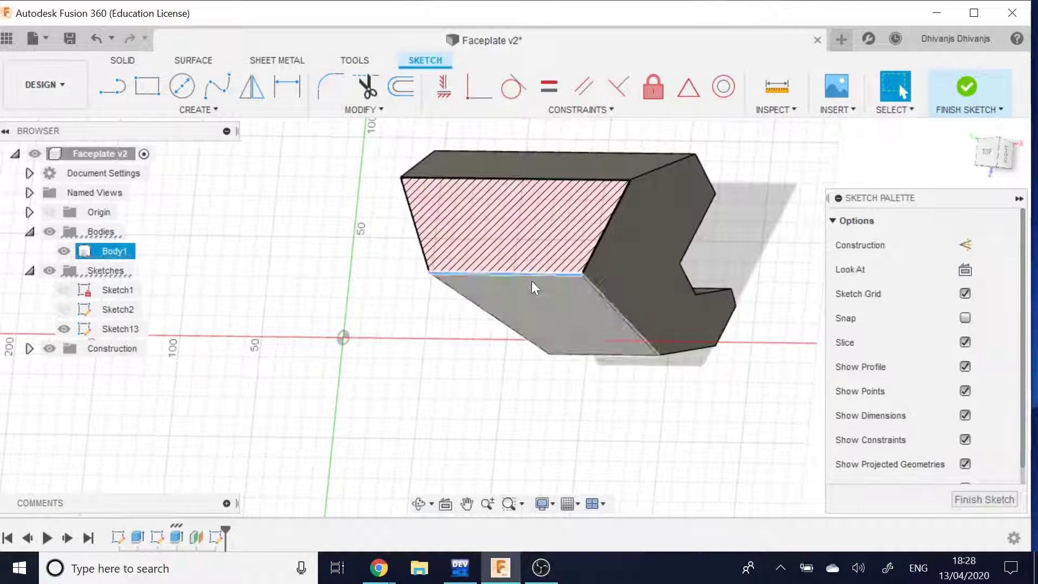
{"action": "left_click", "coordinate": [156, 111]}
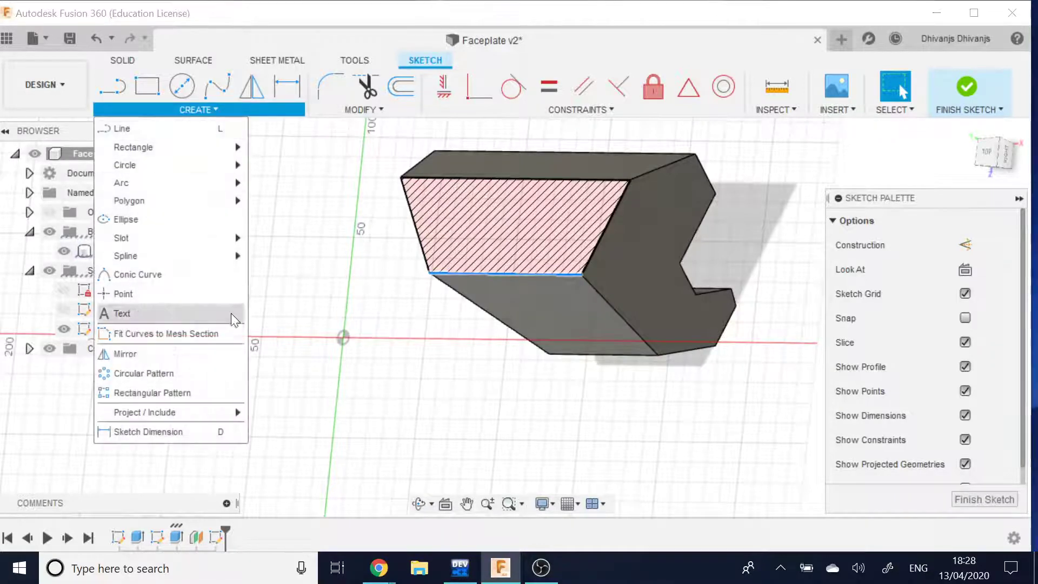
{"action": "mouse_move", "coordinate": [207, 414]}
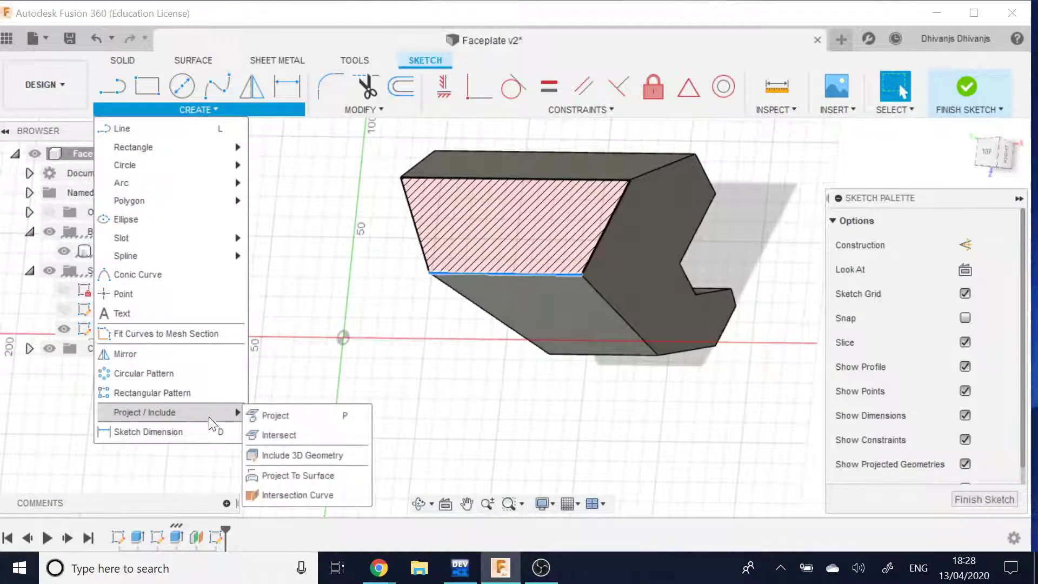
{"action": "left_click", "coordinate": [299, 454]}
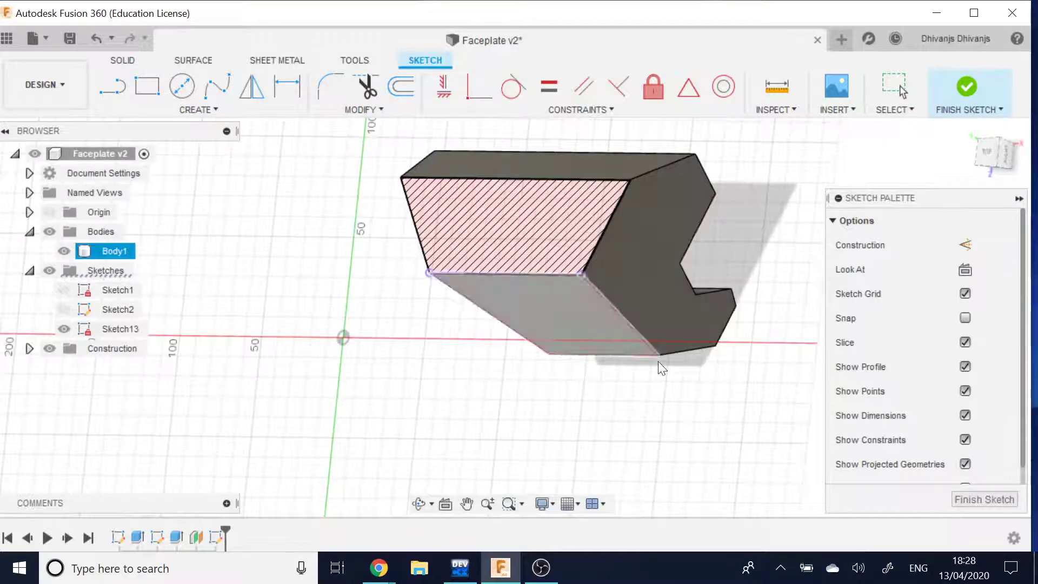
Step: Draw a 30 mm line inward along the included edge, starting from its right-hand corner
{"action": "left_click", "coordinate": [989, 152]}
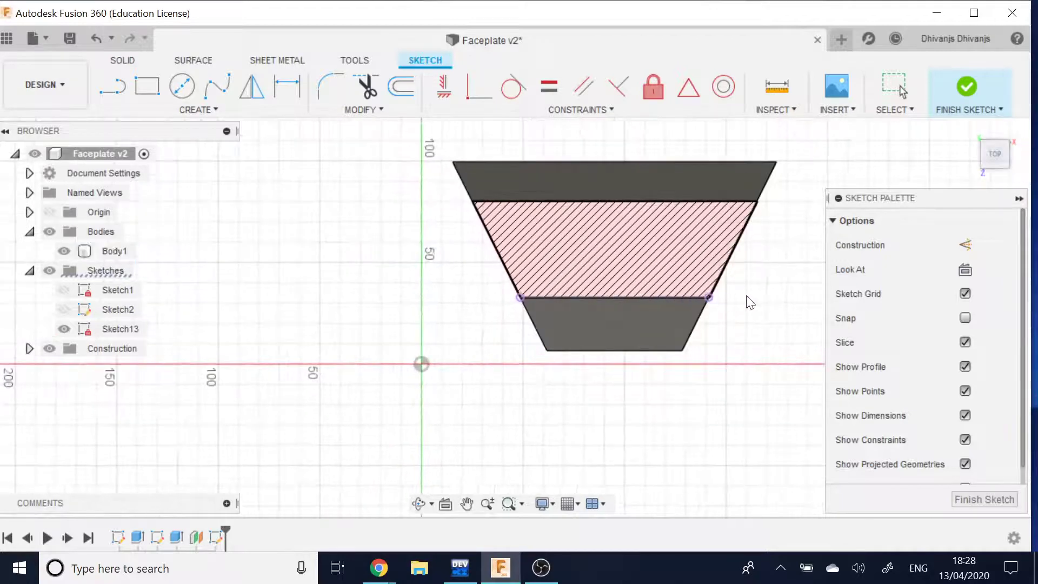
{"action": "key", "text": "l"}
{"action": "left_click", "coordinate": [709, 295]}
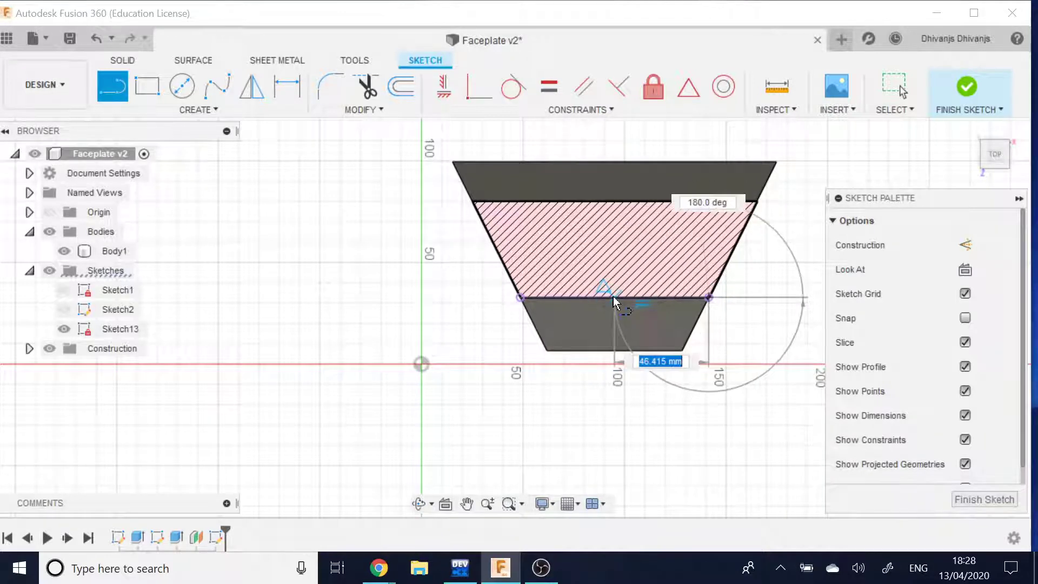
{"action": "type", "text": "3"}
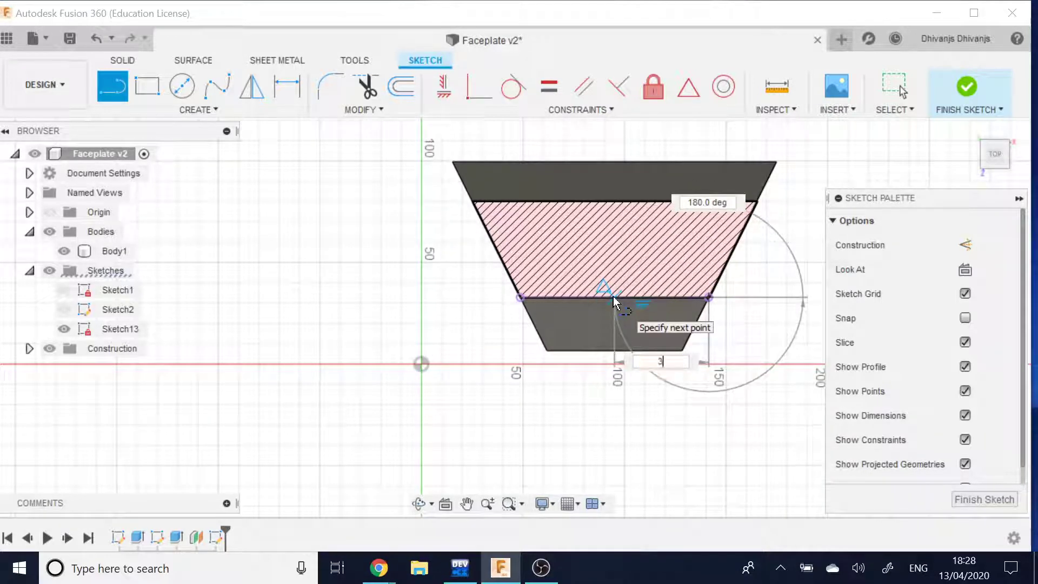
{"action": "type", "text": "0"}
{"action": "key", "text": "Return"}
{"action": "key", "text": "Escape"}
{"action": "scroll", "coordinate": [613, 297], "scroll_direction": "down", "scroll_amount": 2}
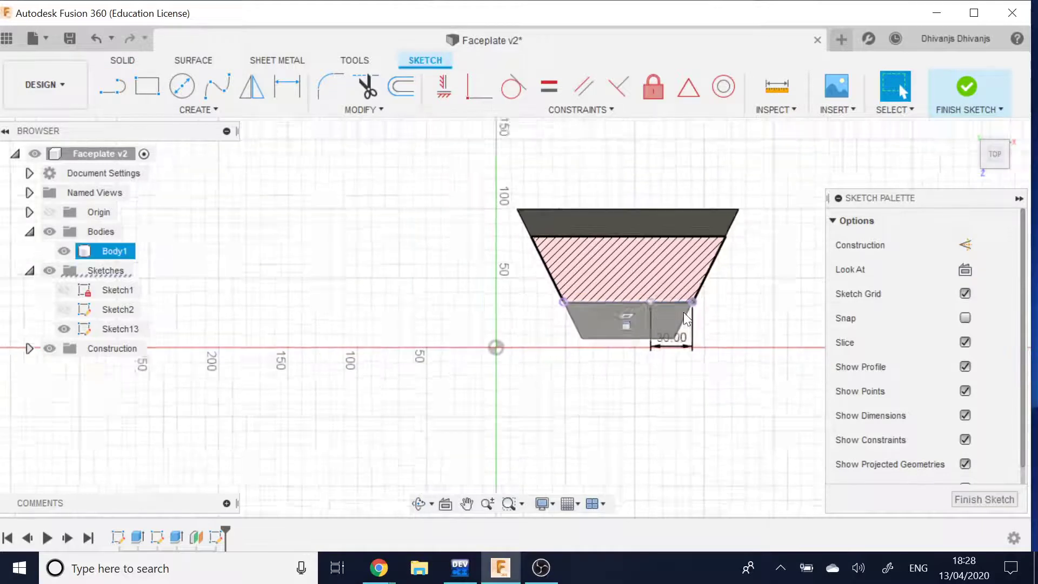
Step: Draw a line about 49 mm long from the 30 mm line's inner end, crossing the side edge at 20 degrees to the included edge
{"action": "scroll", "coordinate": [687, 313], "scroll_direction": "up", "scroll_amount": 4}
{"action": "key", "text": "l"}
{"action": "left_click", "coordinate": [593, 285]}
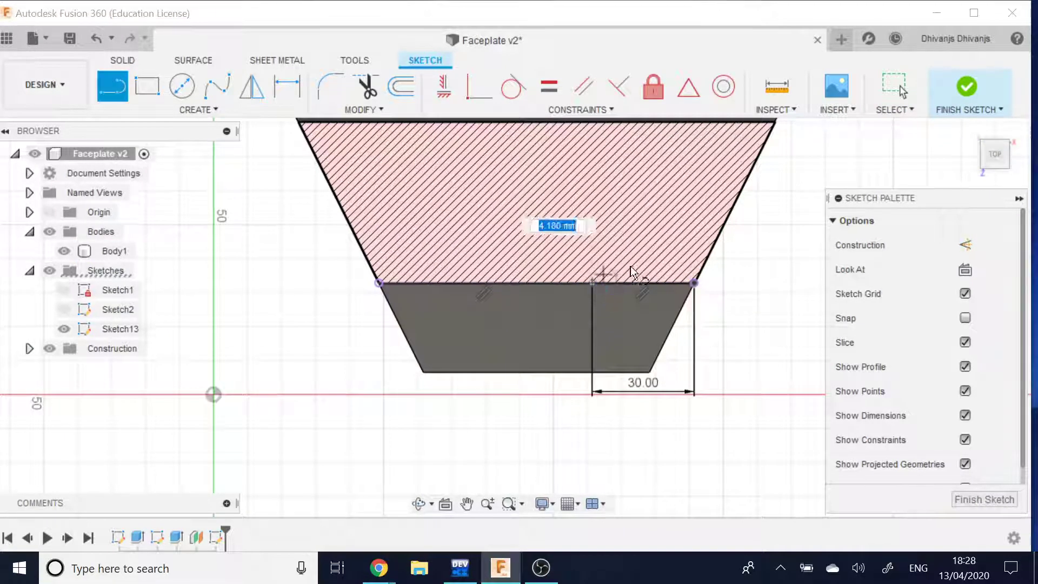
{"action": "scroll", "coordinate": [646, 275], "scroll_direction": "up", "scroll_amount": 6}
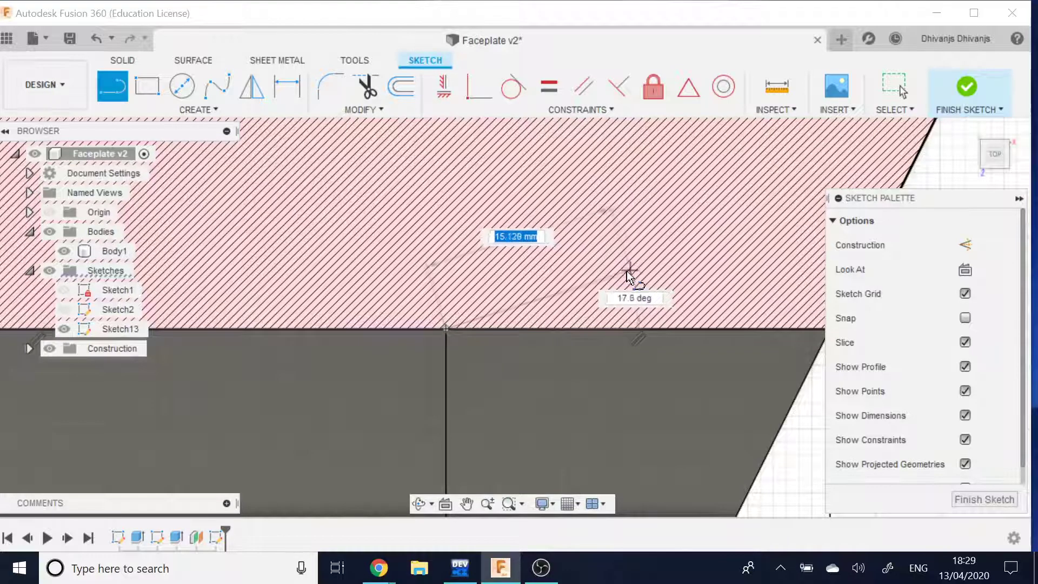
{"action": "scroll", "coordinate": [654, 251], "scroll_direction": "down", "scroll_amount": 4}
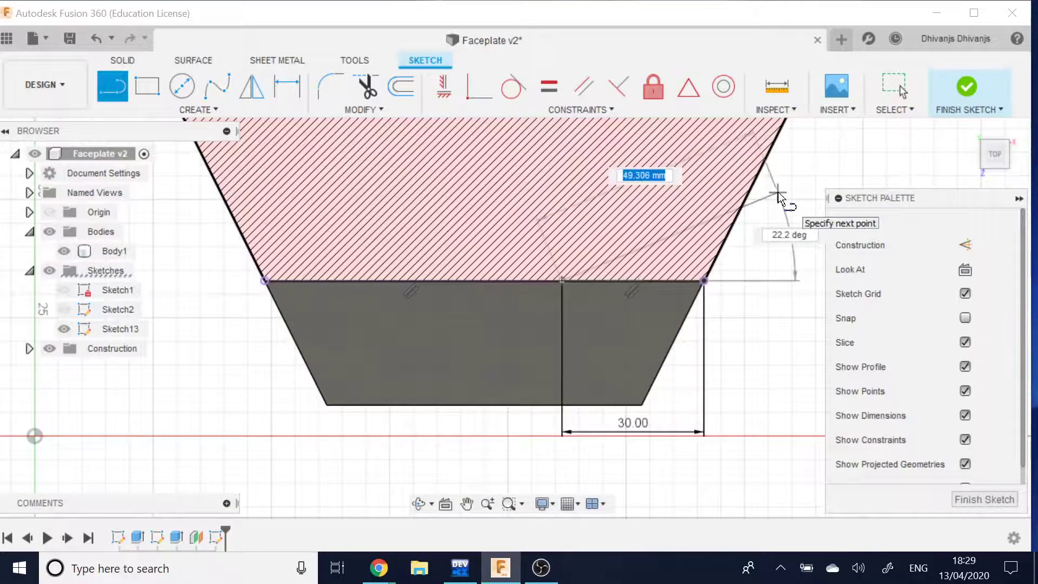
{"action": "key", "text": "Tab"}
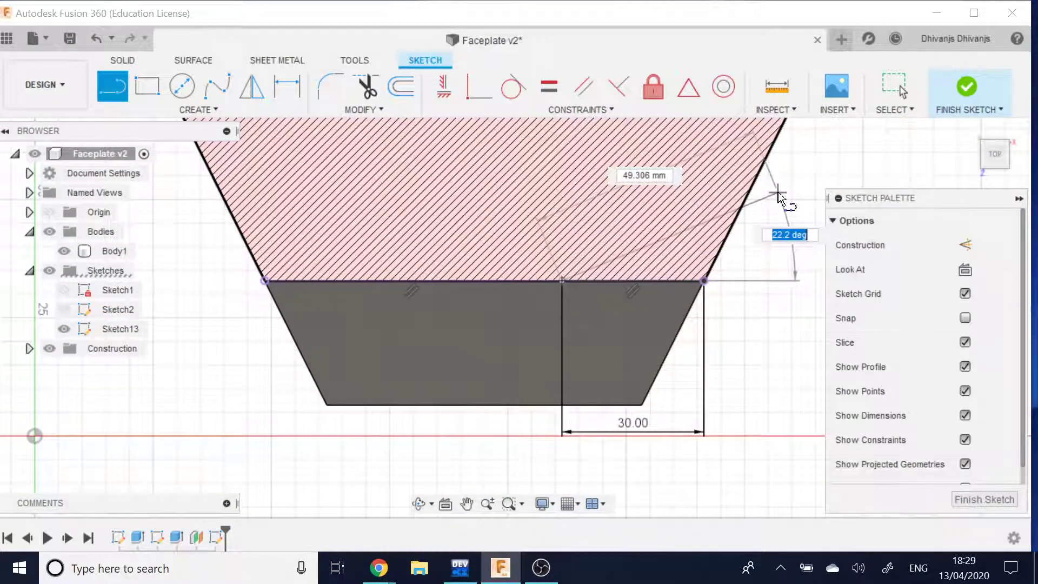
{"action": "key", "text": "Return"}
{"action": "key", "text": "Escape"}
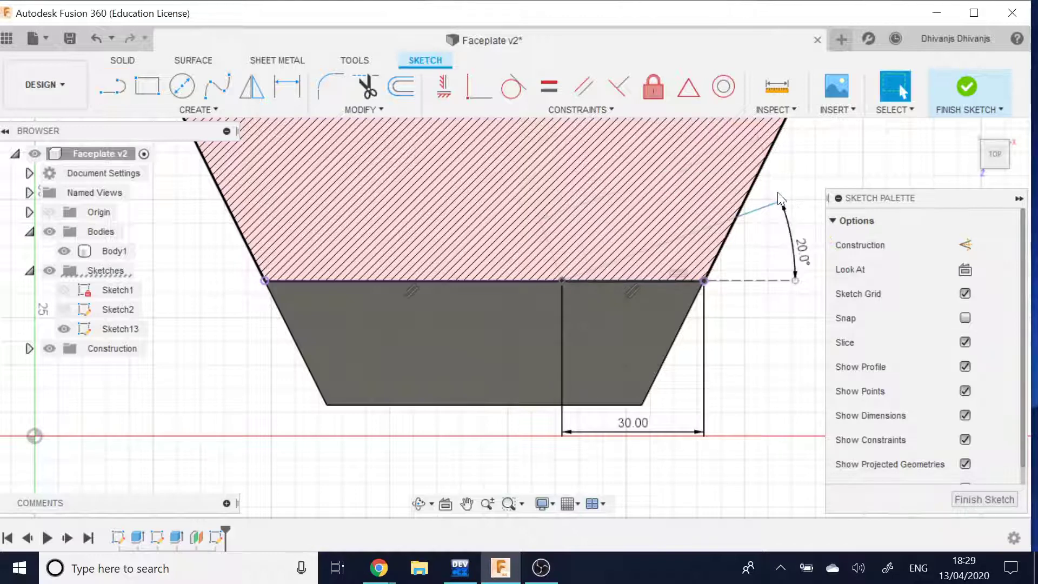
Step: Set the slanted line's angle to 25 degrees and finish the sketch
{"action": "scroll", "coordinate": [795, 262], "scroll_direction": "down", "scroll_amount": 3}
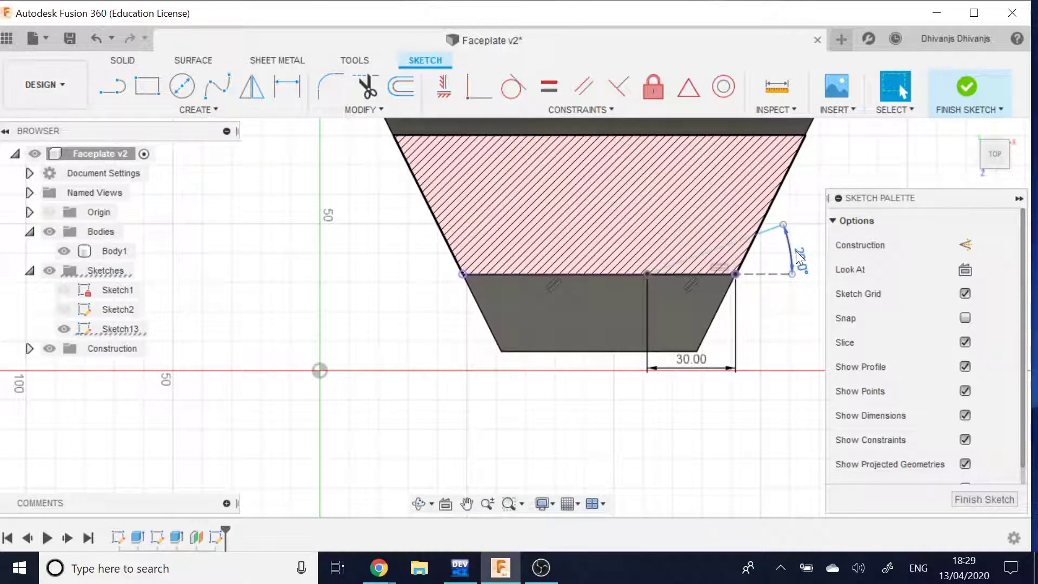
{"action": "double_click", "coordinate": [799, 258]}
{"action": "key", "text": "Return"}
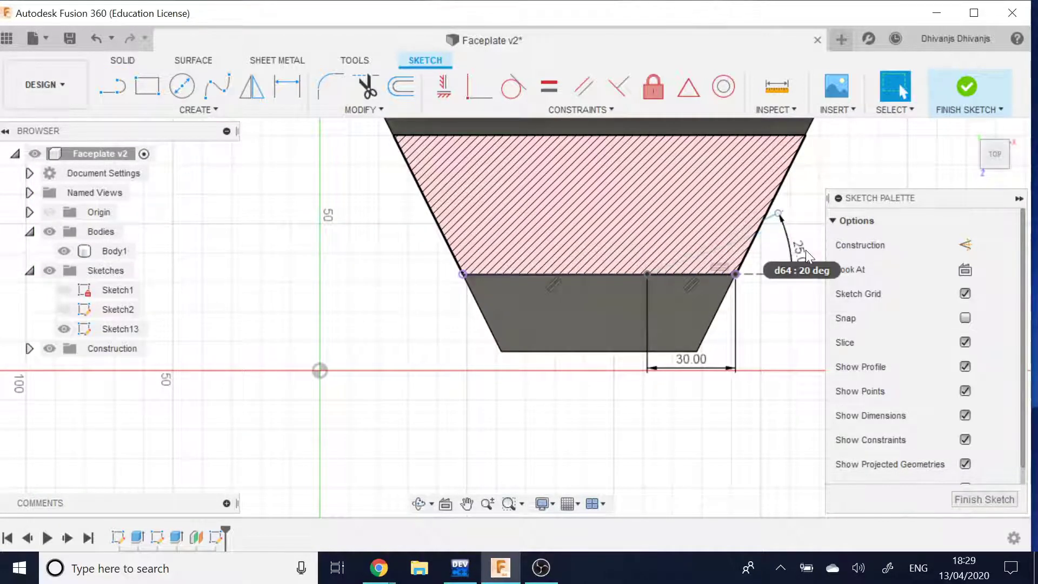
{"action": "scroll", "coordinate": [807, 256], "scroll_direction": "down", "scroll_amount": 2}
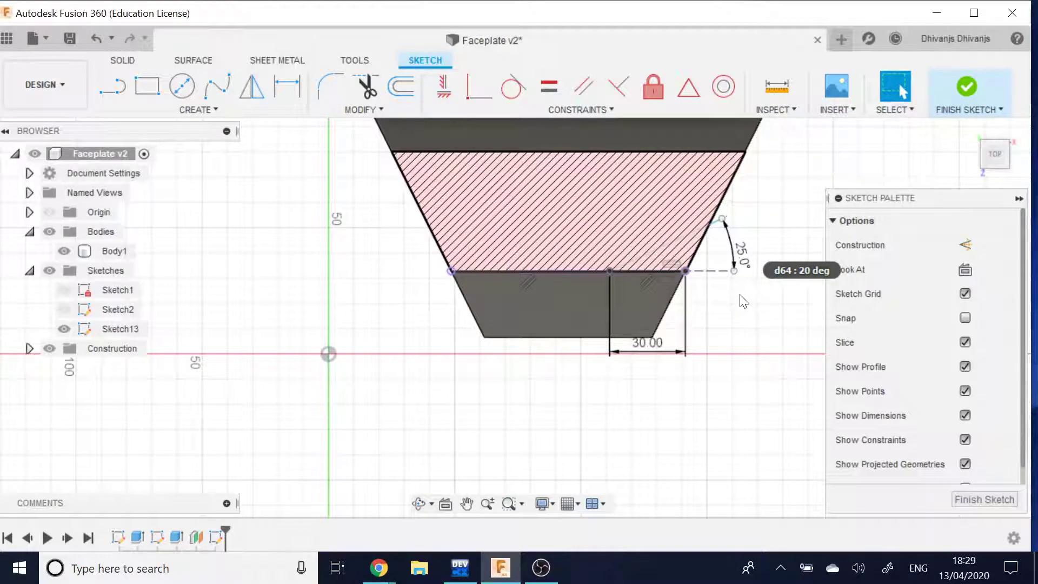
{"action": "left_click", "coordinate": [977, 92]}
Step: Start a sketch on the large front face below the included edge
{"action": "middle_click_drag", "start_coordinate": [822, 315], "coordinate": [997, 378], "text": "shift"}
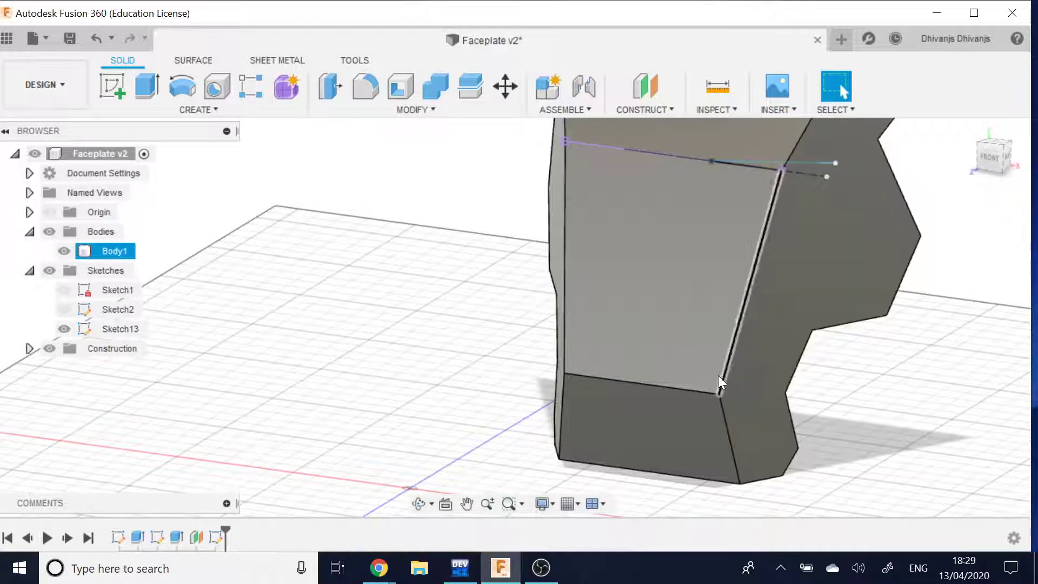
{"action": "left_click", "coordinate": [694, 299]}
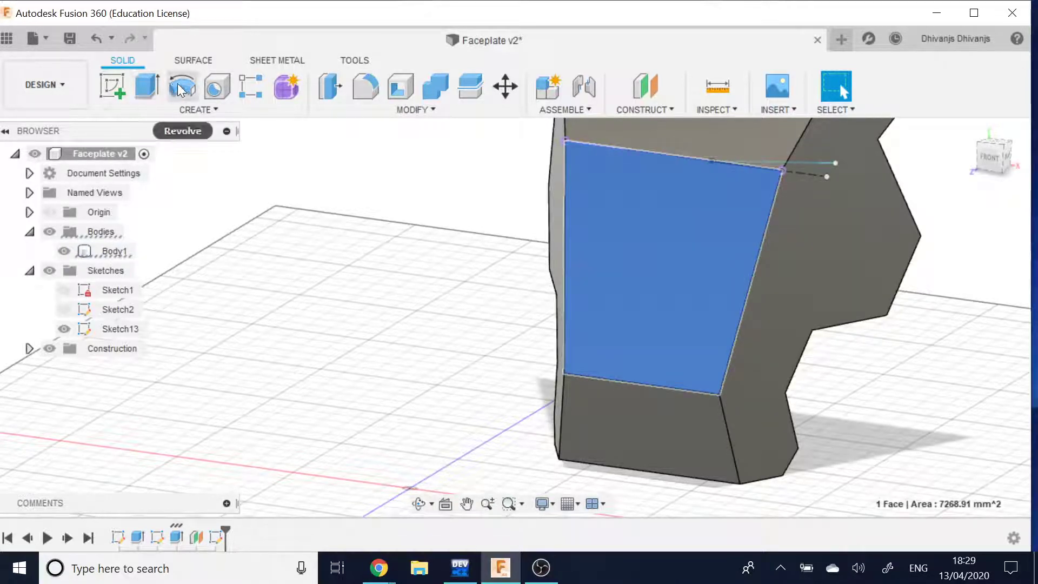
{"action": "left_click", "coordinate": [116, 81]}
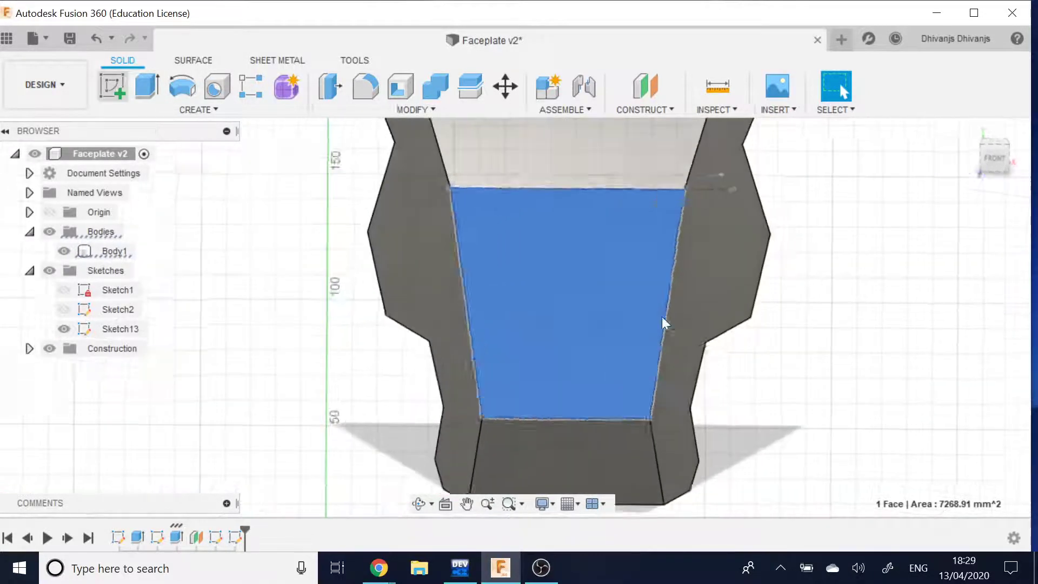
{"action": "key", "text": "l"}
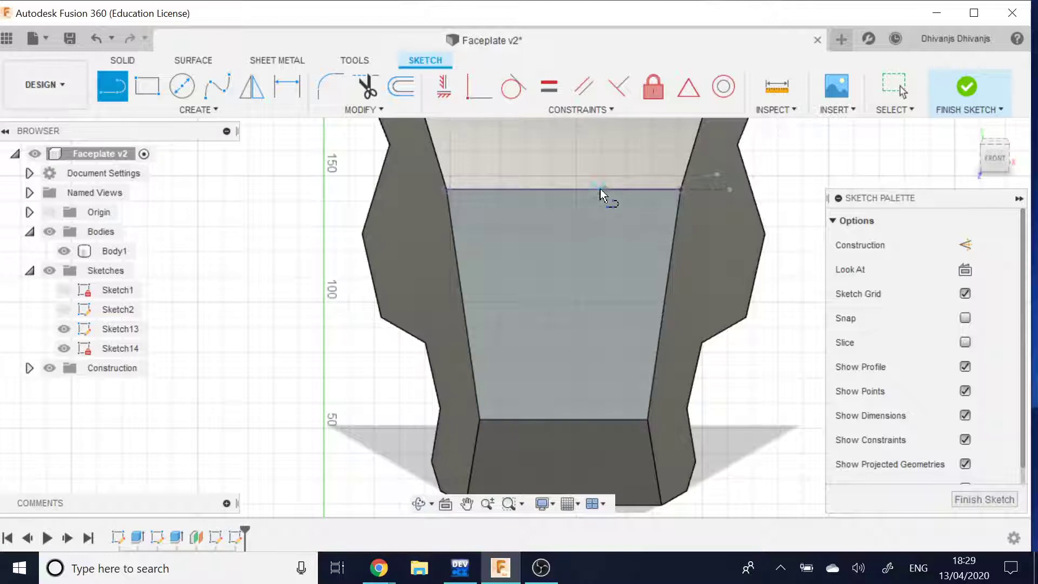
{"action": "left_click", "coordinate": [618, 421]}
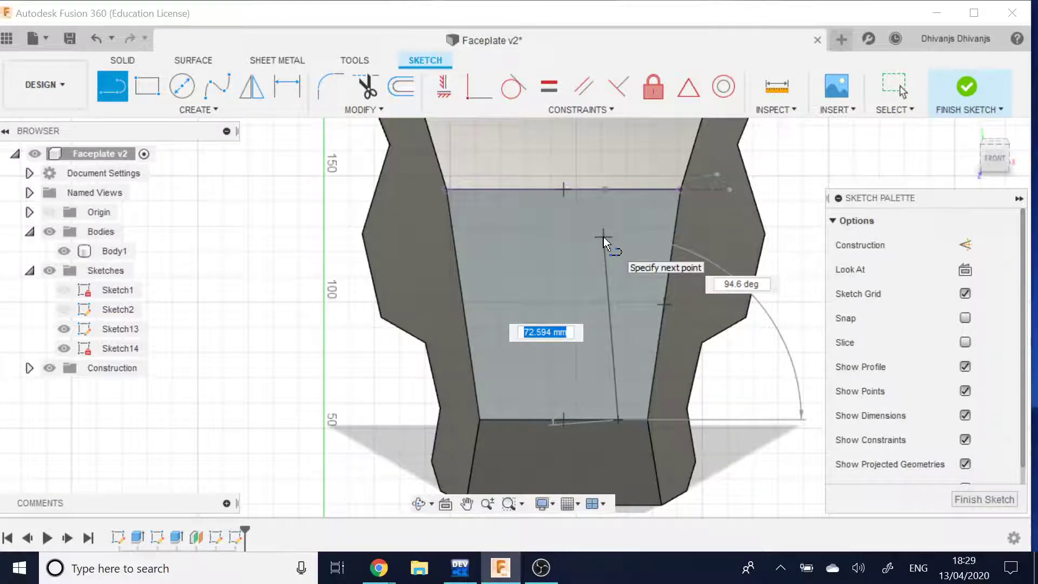
{"action": "key", "text": "Escape"}
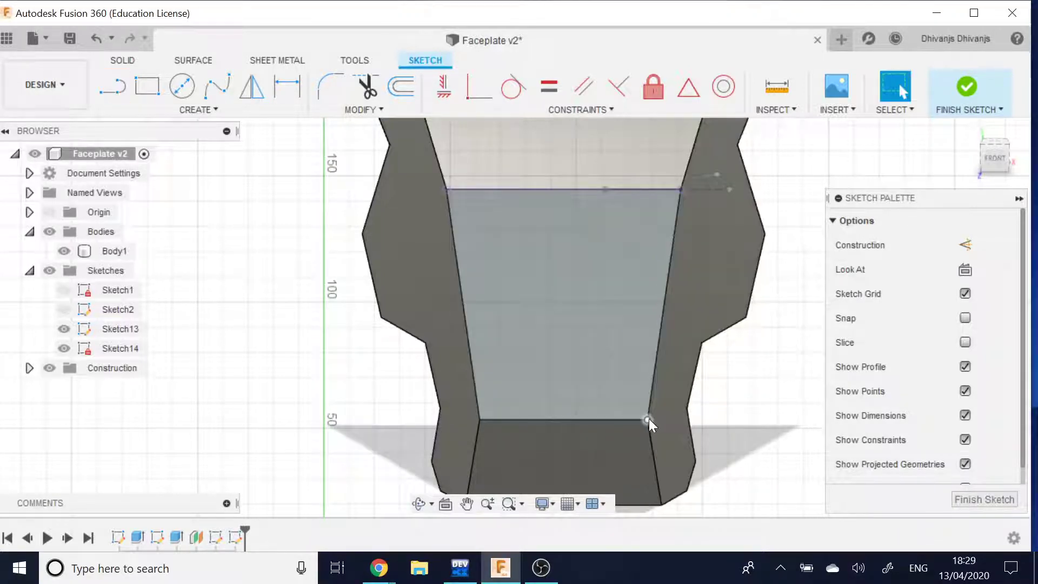
Step: Outline a triangle on the face with lines joining its lower right corner, the 30 mm point on the upper edge and the upper right corner
{"action": "key", "text": "l"}
{"action": "left_click", "coordinate": [648, 419]}
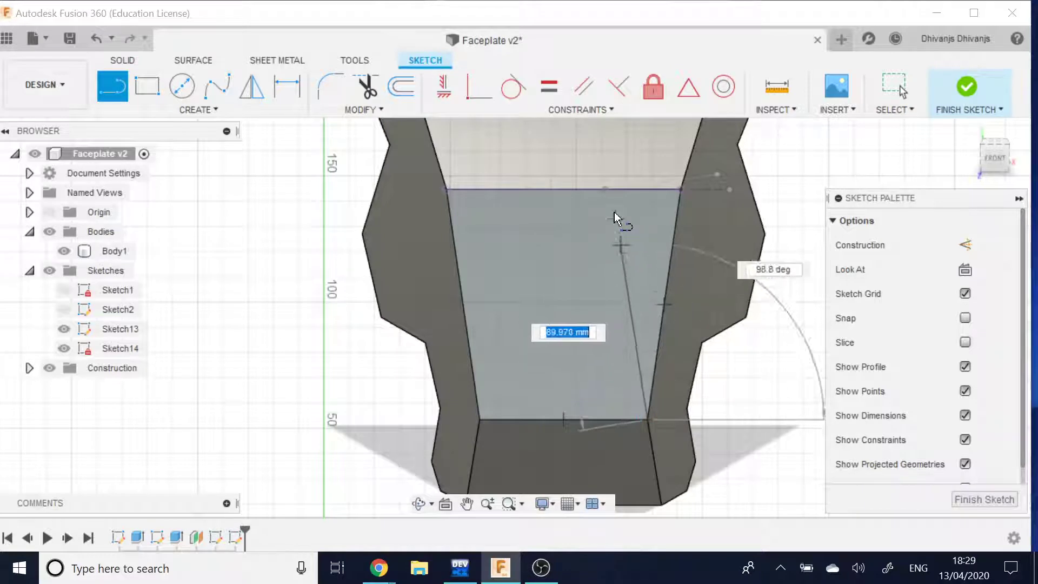
{"action": "double_click", "coordinate": [605, 189]}
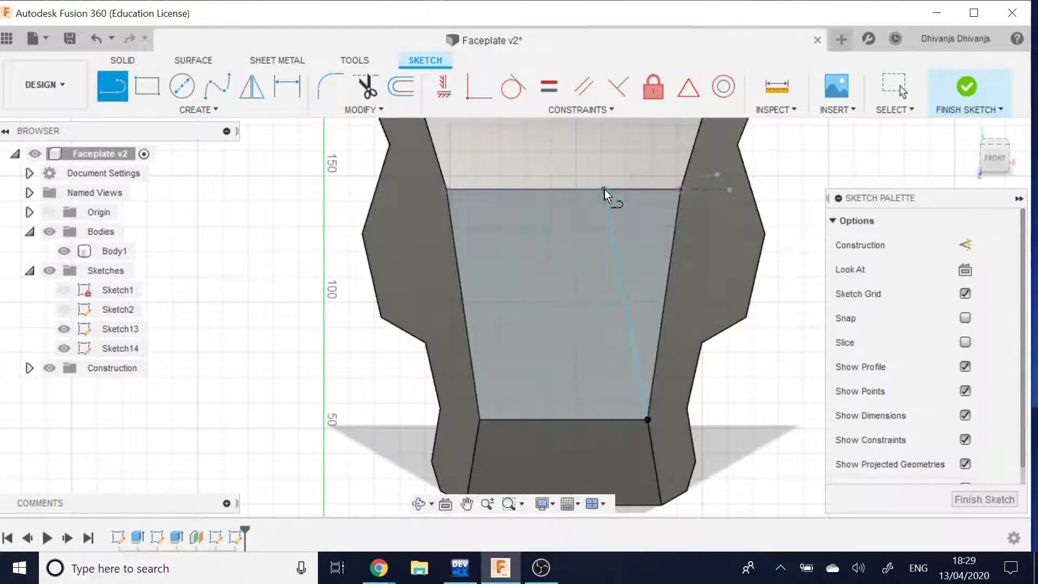
{"action": "left_click", "coordinate": [680, 189]}
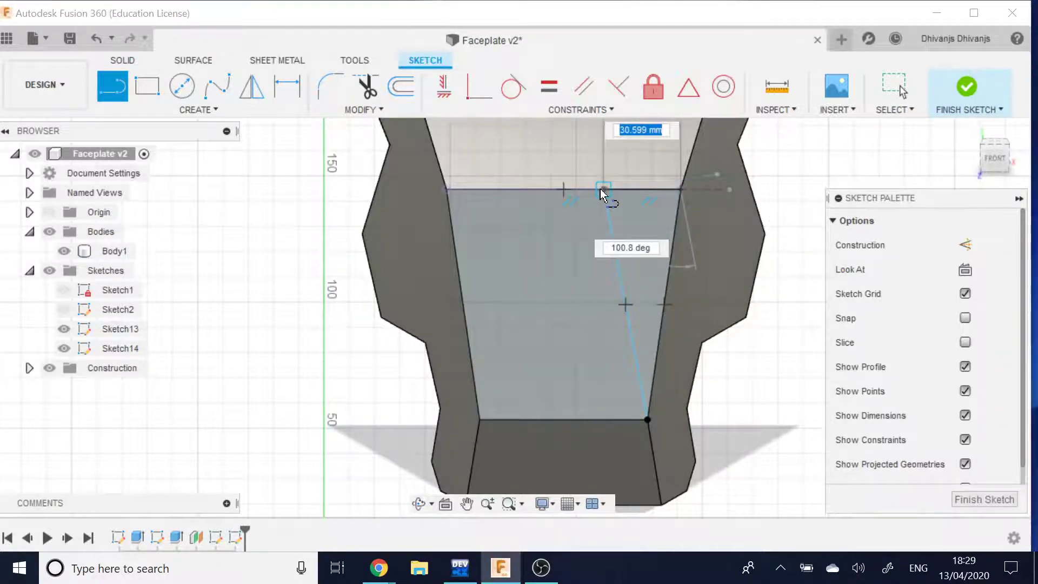
{"action": "double_click", "coordinate": [604, 190]}
{"action": "key", "text": "Escape"}
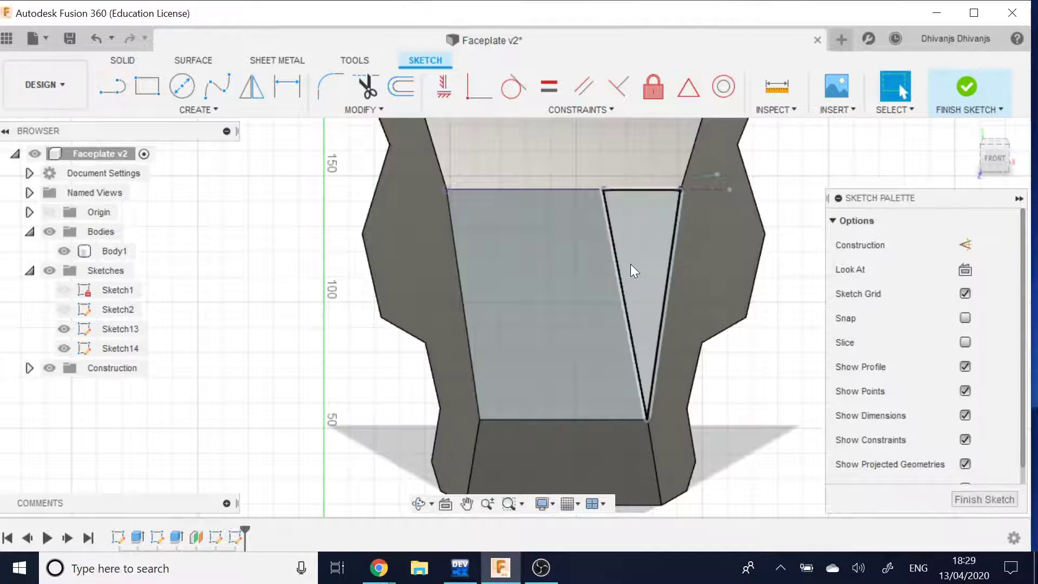
Step: Try to dimension the triangle's upper line
{"action": "key", "text": "d"}
{"action": "left_click", "coordinate": [647, 190]}
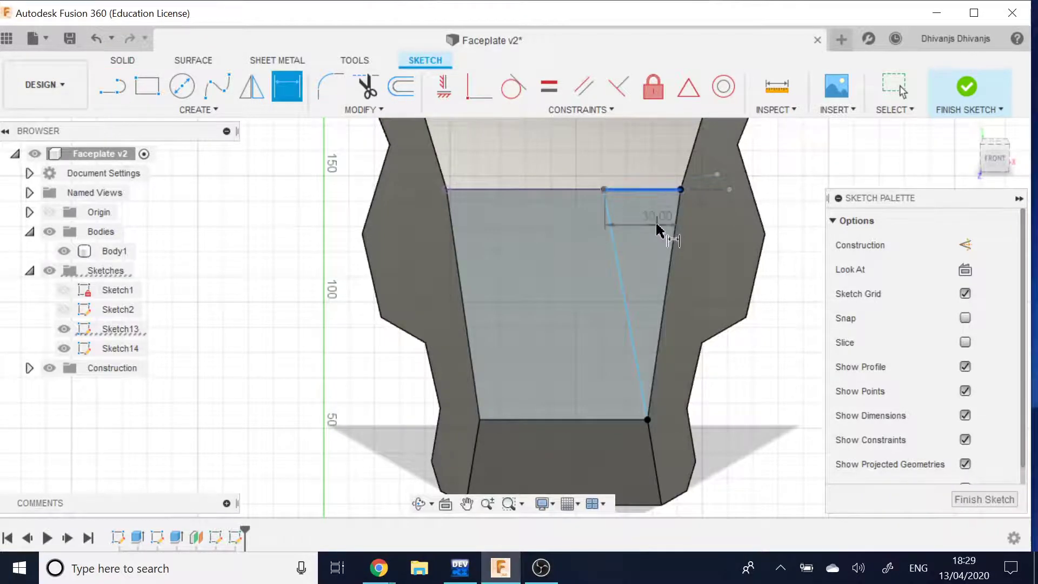
{"action": "left_click", "coordinate": [652, 219]}
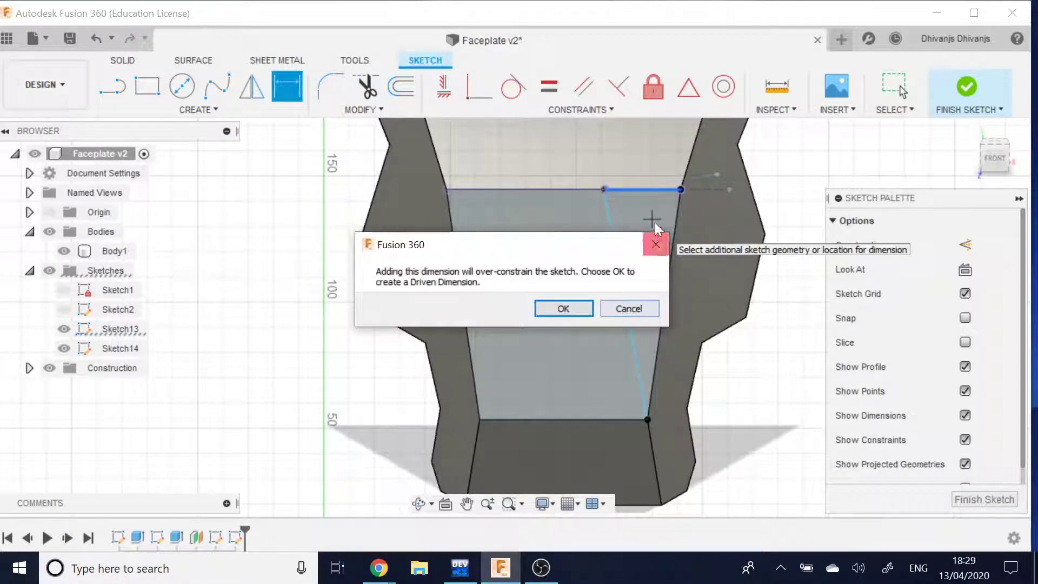
{"action": "left_click", "coordinate": [656, 243]}
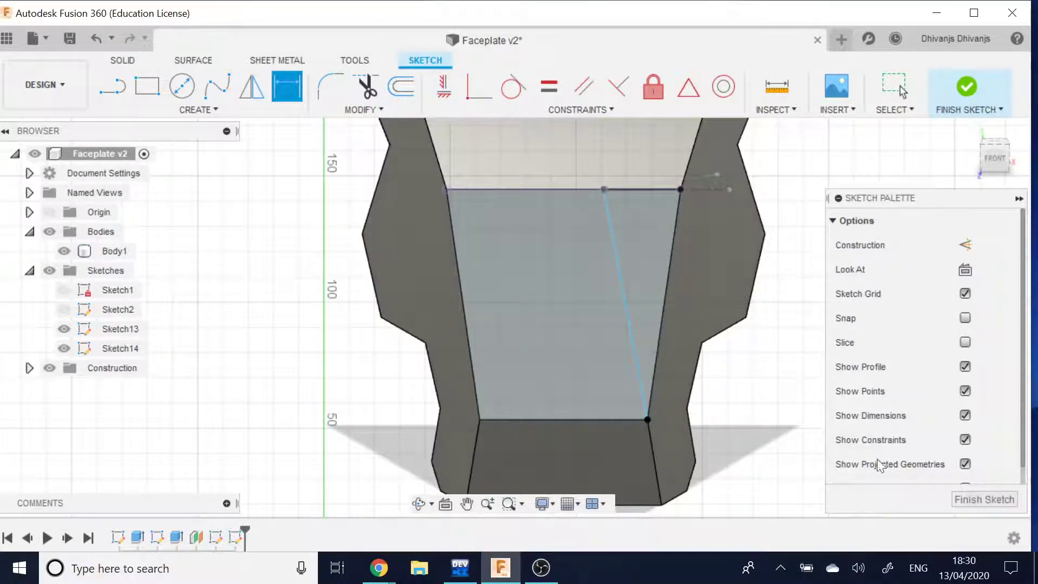
Step: Finish the sketch and cut the body with a single-path Sweep of the triangular profile along the 25-degree line, at distance 1.00
{"action": "left_click", "coordinate": [984, 502]}
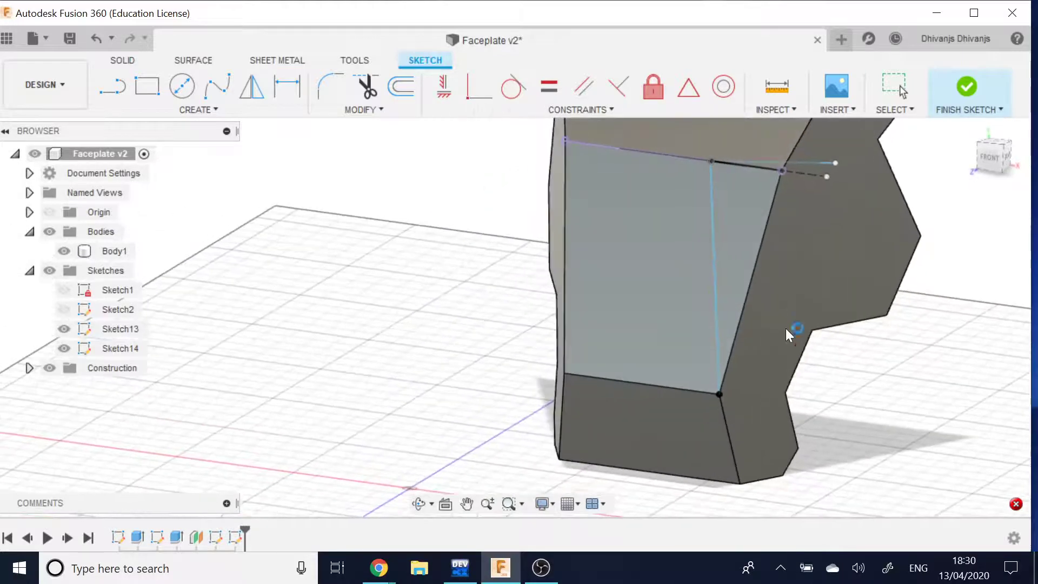
{"action": "left_click", "coordinate": [725, 197]}
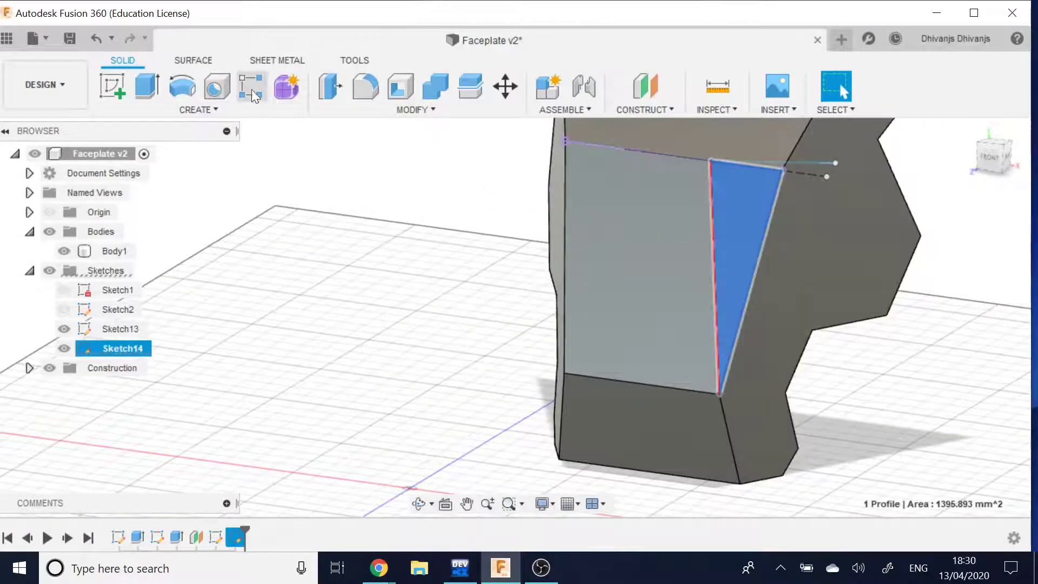
{"action": "left_click", "coordinate": [198, 109]}
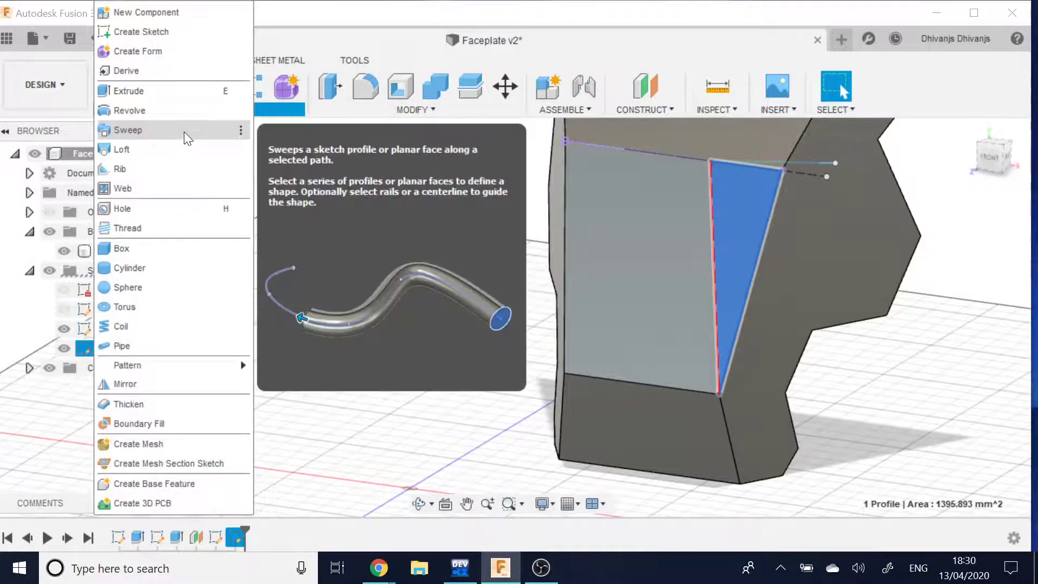
{"action": "left_click", "coordinate": [184, 130]}
{"action": "scroll", "coordinate": [655, 297], "scroll_direction": "down", "scroll_amount": 5}
{"action": "scroll", "coordinate": [586, 285], "scroll_direction": "up", "scroll_amount": 5}
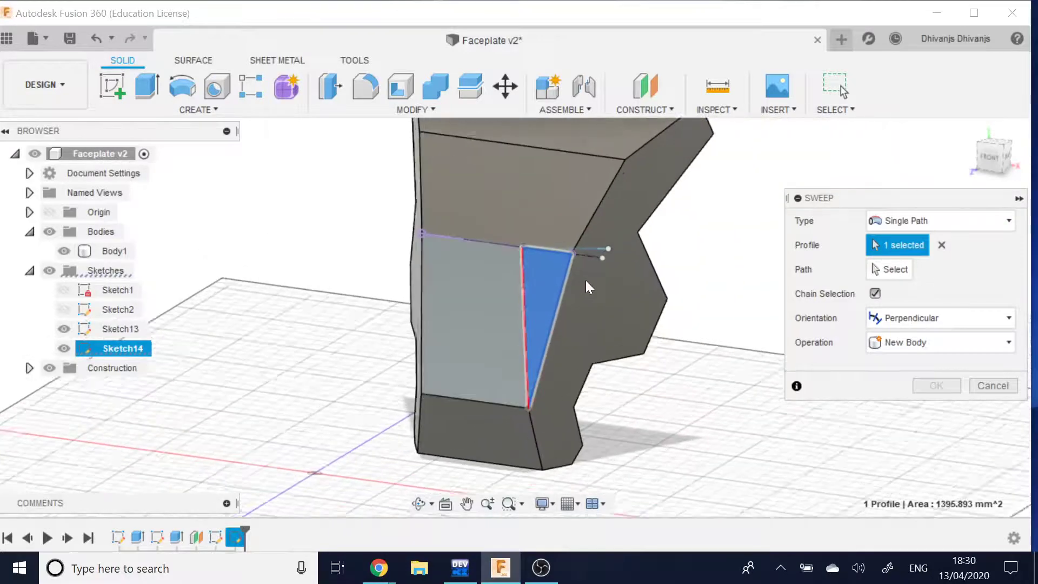
{"action": "left_click", "coordinate": [890, 271]}
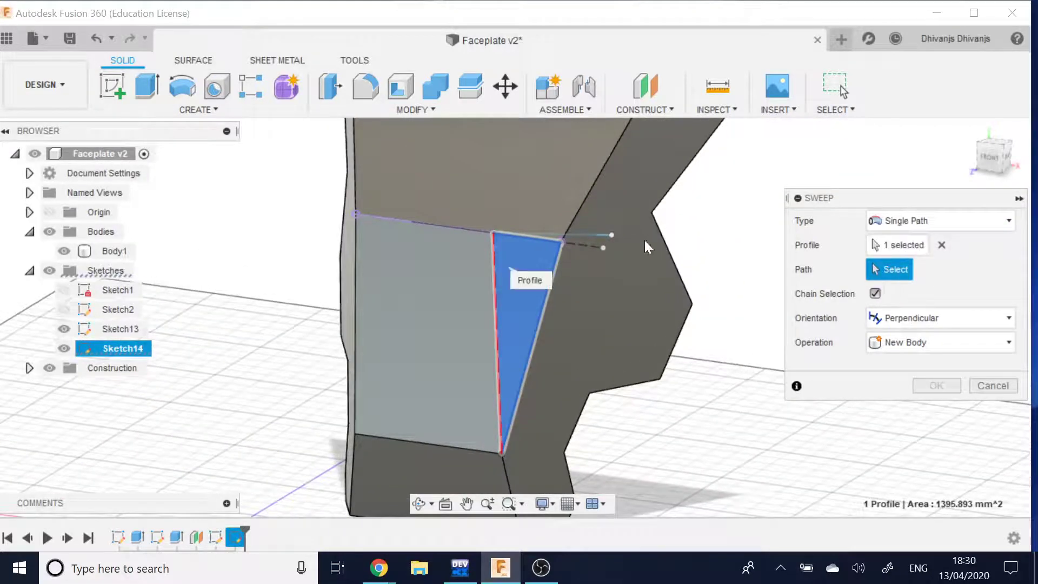
{"action": "left_click", "coordinate": [602, 233]}
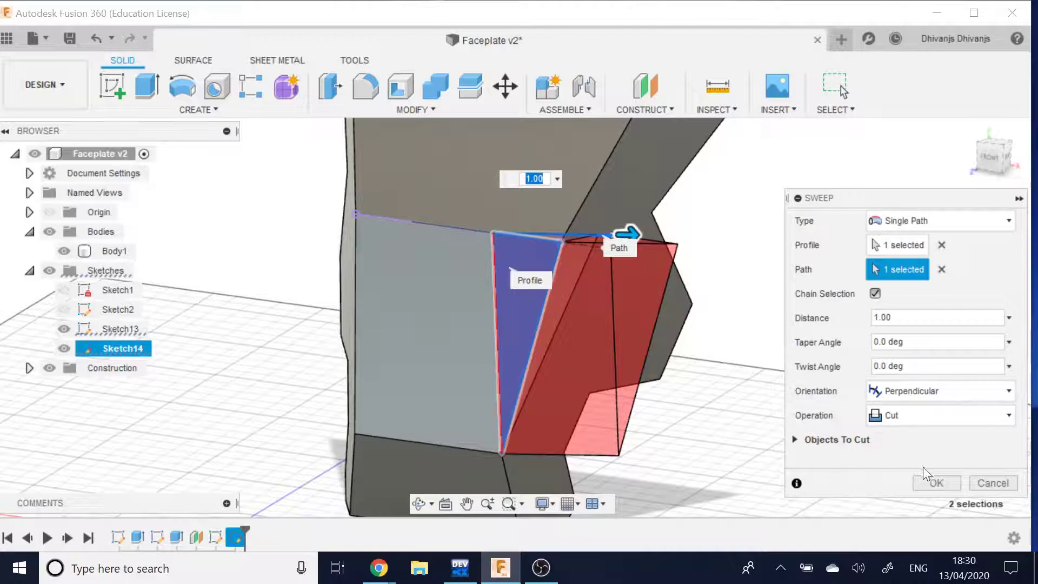
{"action": "left_click", "coordinate": [934, 480]}
{"action": "left_click", "coordinate": [420, 503]}
{"action": "left_click_drag", "start_coordinate": [938, 425], "coordinate": [959, 414]}
{"action": "key", "text": "Escape"}
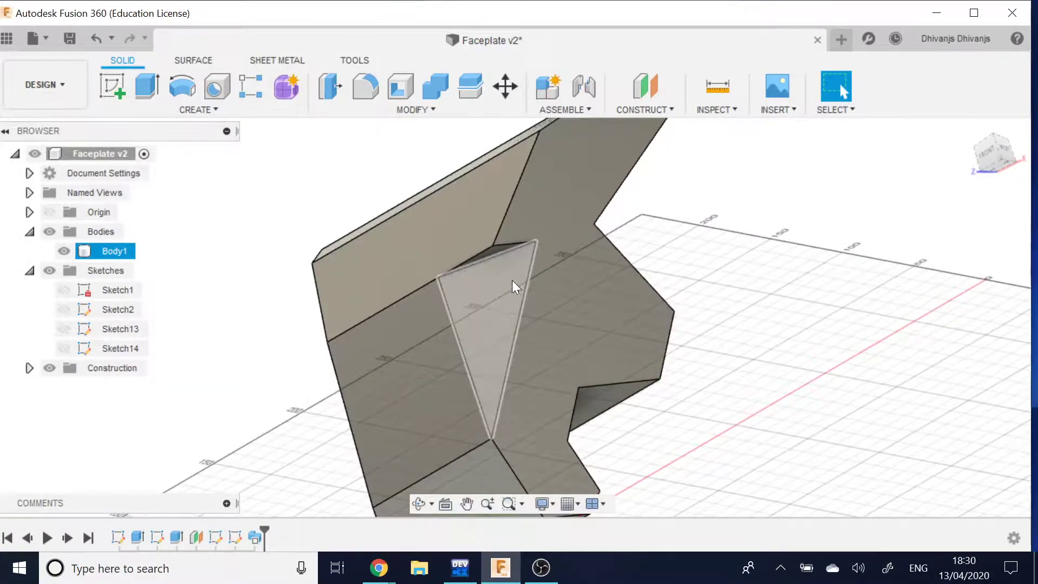